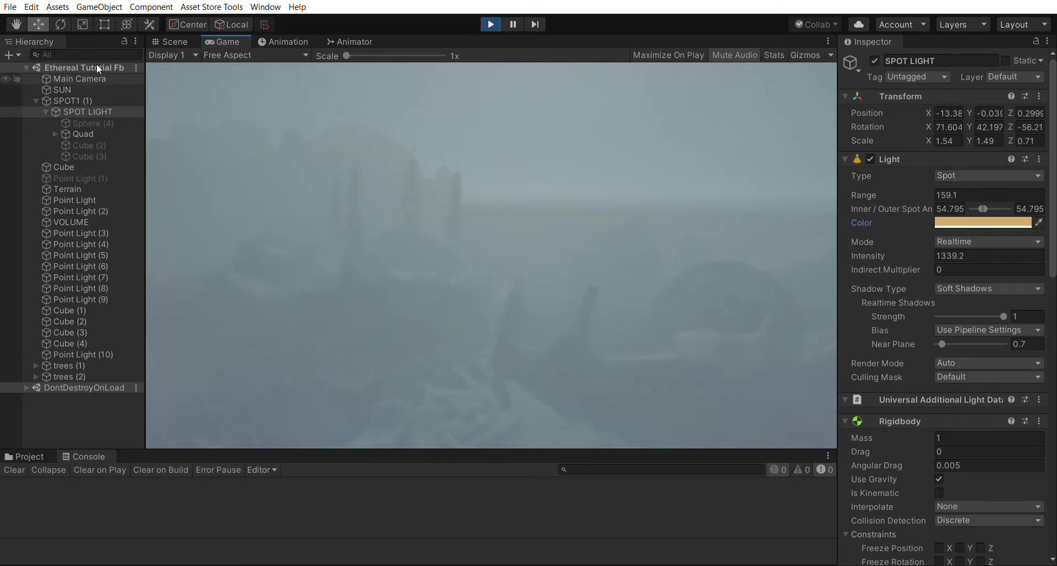
# Select the Main Camera and try Blend Volume Lighting at 0.1 before setting it back to 0.06.
pyautogui.click(94, 79)
pyautogui.scroll(-10, 949, 231)
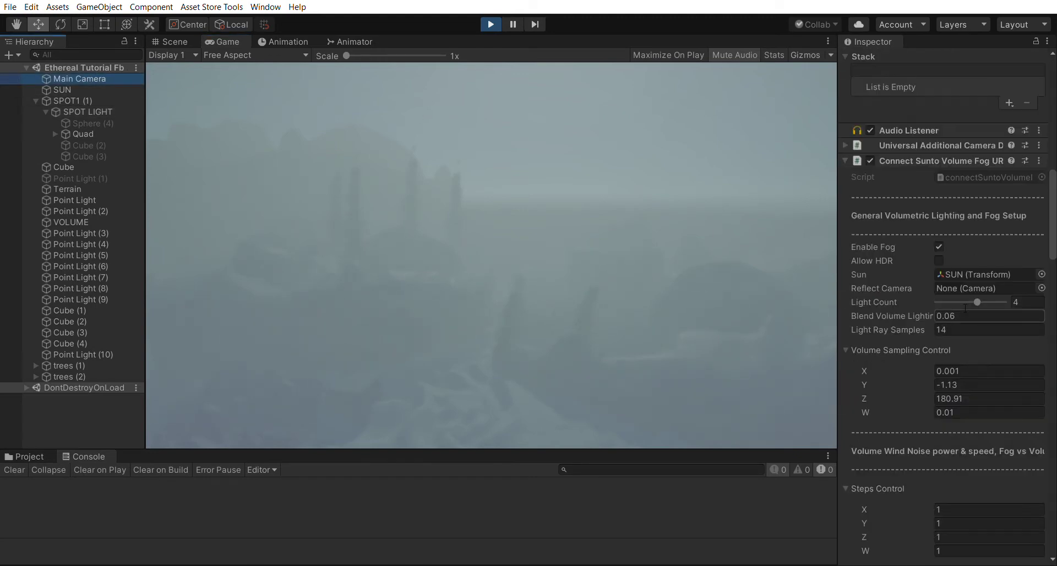
pyautogui.click(957, 312)
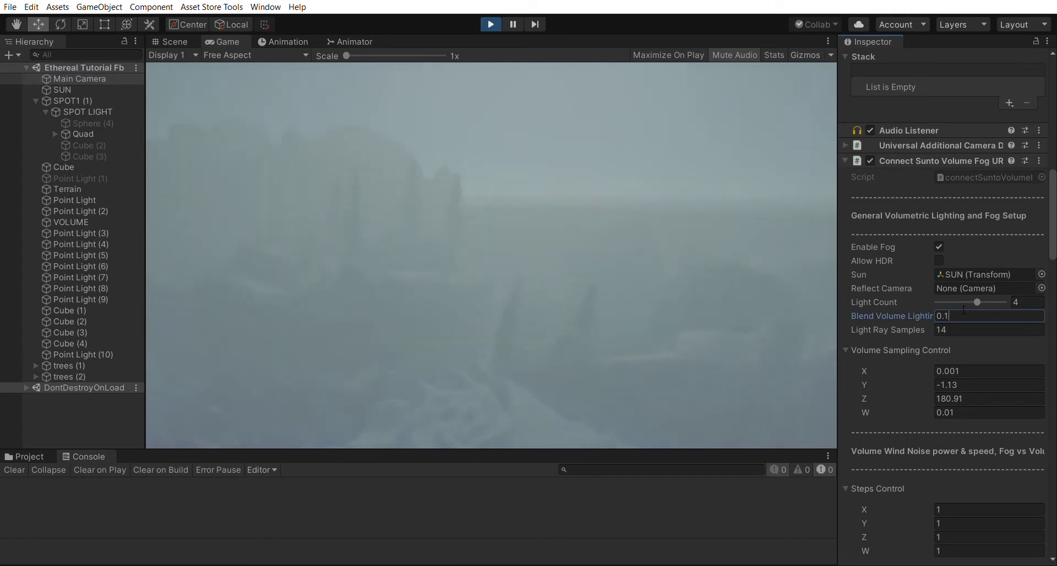
pyautogui.press('BackSpace')
pyautogui.write('06')
pyautogui.press('Return')
# Try different Light Noise Control Y values on the Main Camera's fog script and settle on -9.42.
pyautogui.scroll(-5, 961, 318)
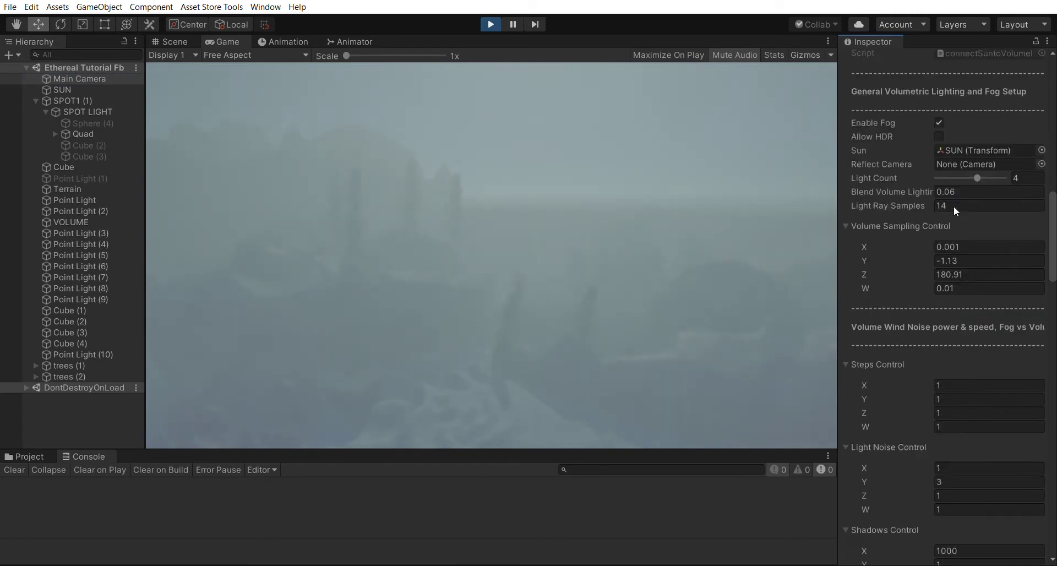
pyautogui.scroll(-5, 962, 232)
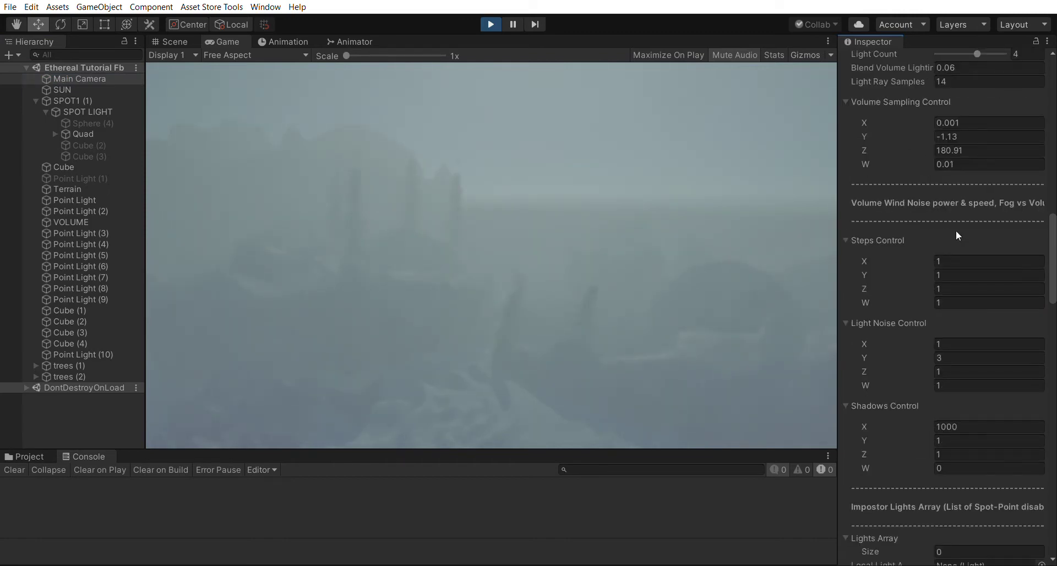
pyautogui.scroll(-8, 962, 232)
pyautogui.moveTo(927, 110); pyautogui.dragTo(648, 96)
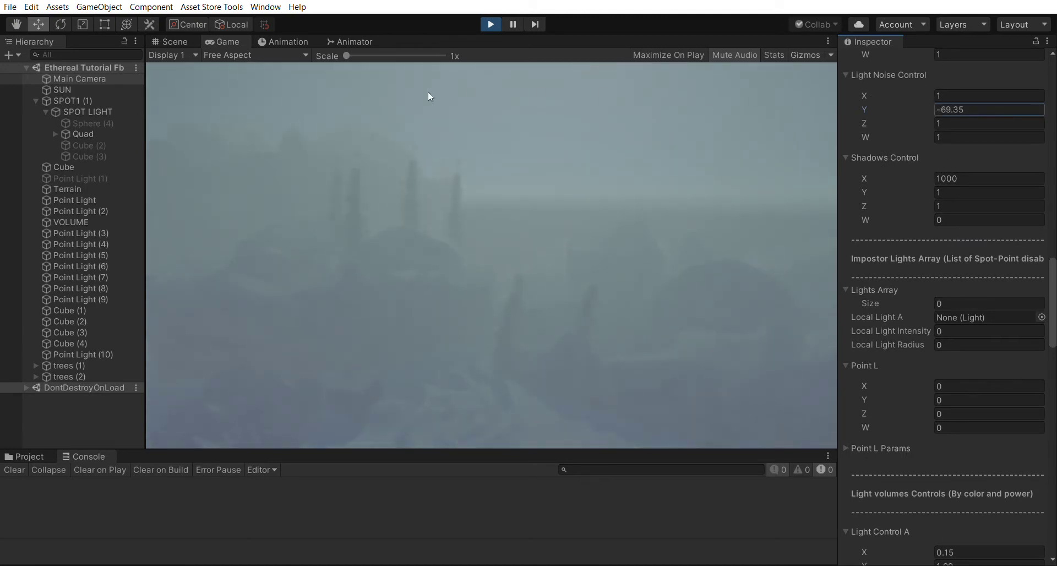
pyautogui.moveTo(431, 96); pyautogui.dragTo(817, 132)
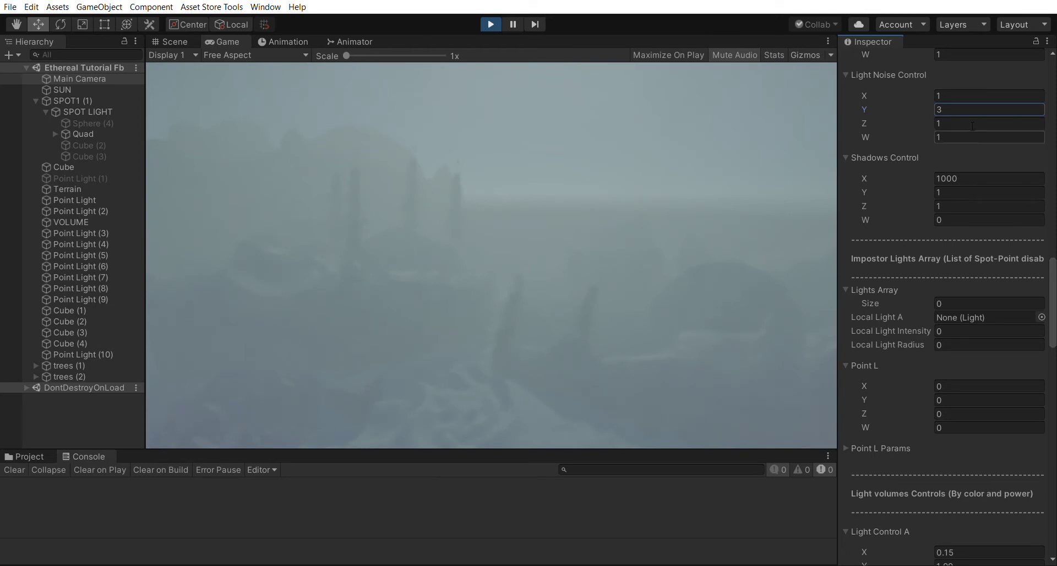
pyautogui.moveTo(933, 97); pyautogui.dragTo(765, 103)
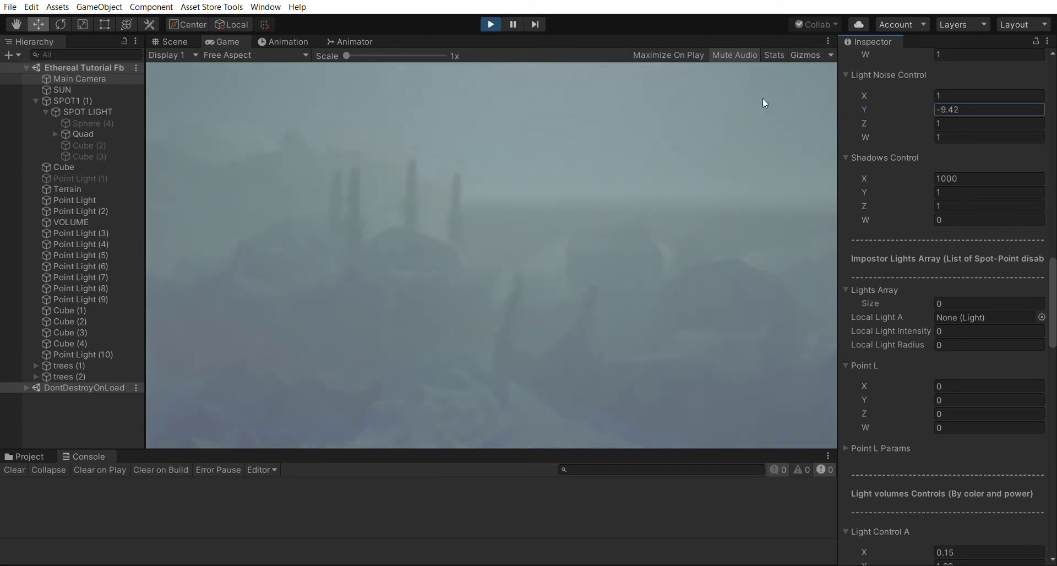
# Set the Start Distance in the volumetric height fog parameters to -4000.
pyautogui.scroll(-5, 993, 285)
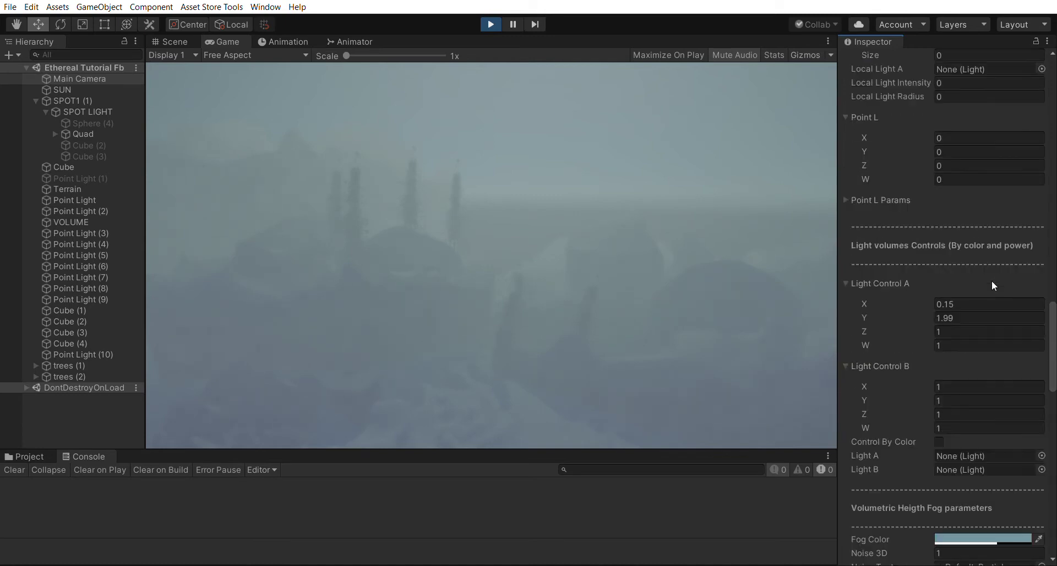
pyautogui.moveTo(941, 289); pyautogui.dragTo(930, 317)
pyautogui.scroll(-3, 956, 336)
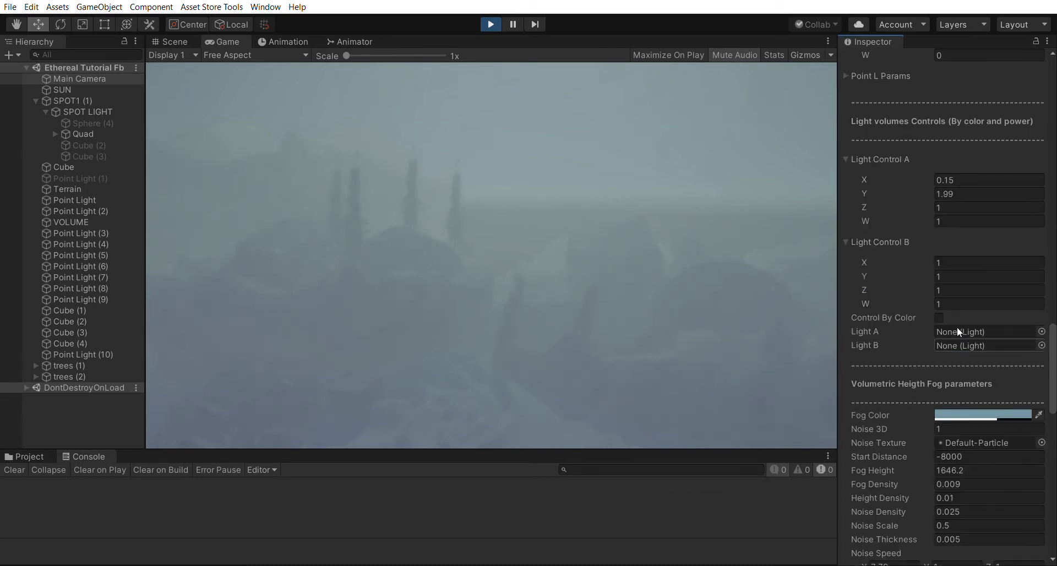
pyautogui.scroll(-3, 956, 327)
pyautogui.click(950, 332)
pyautogui.write('1')
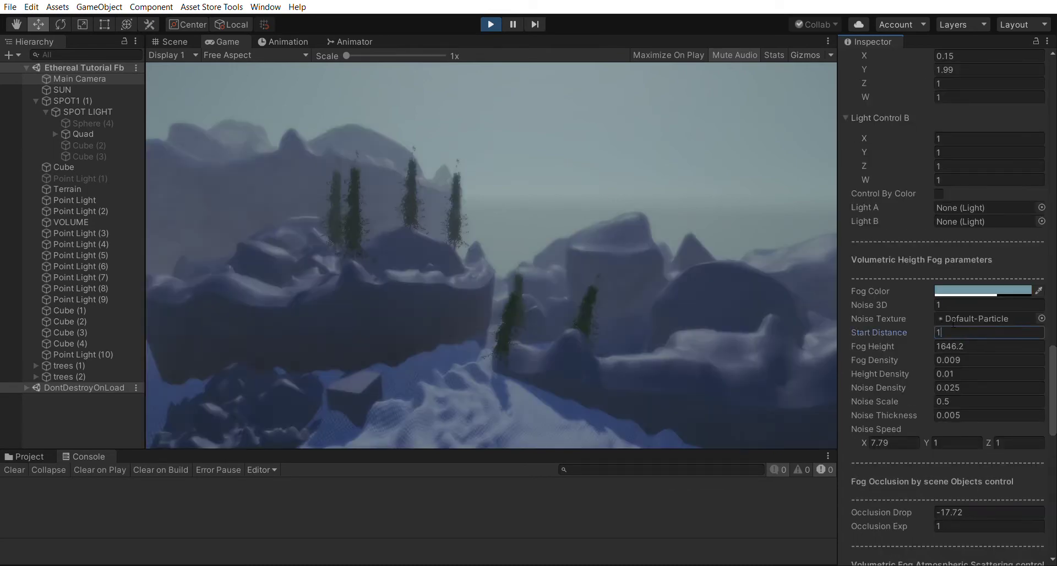
pyautogui.hotkey('ctrl', 'z')
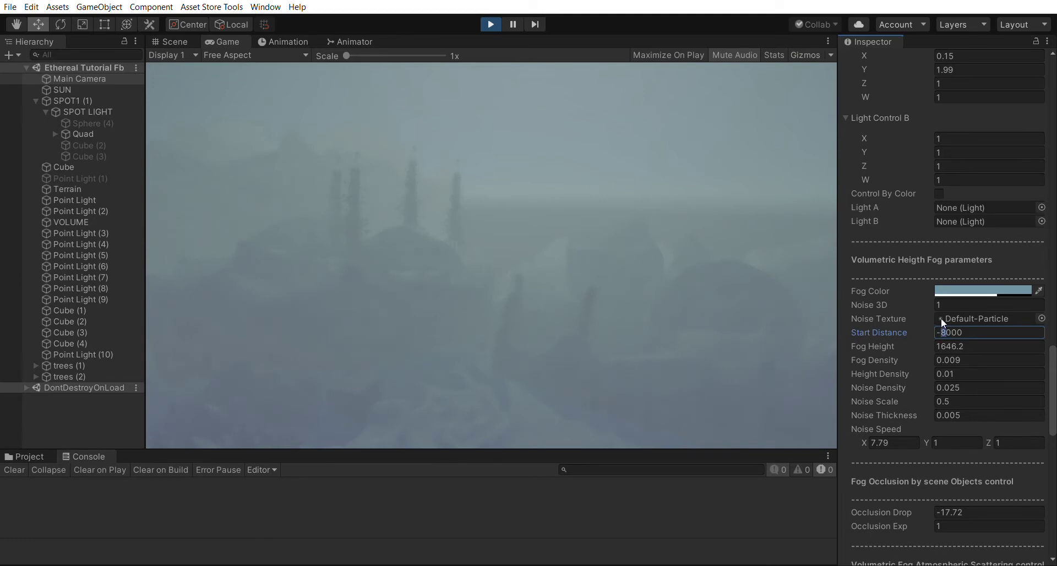
pyautogui.press('Delete')
pyautogui.write('4')
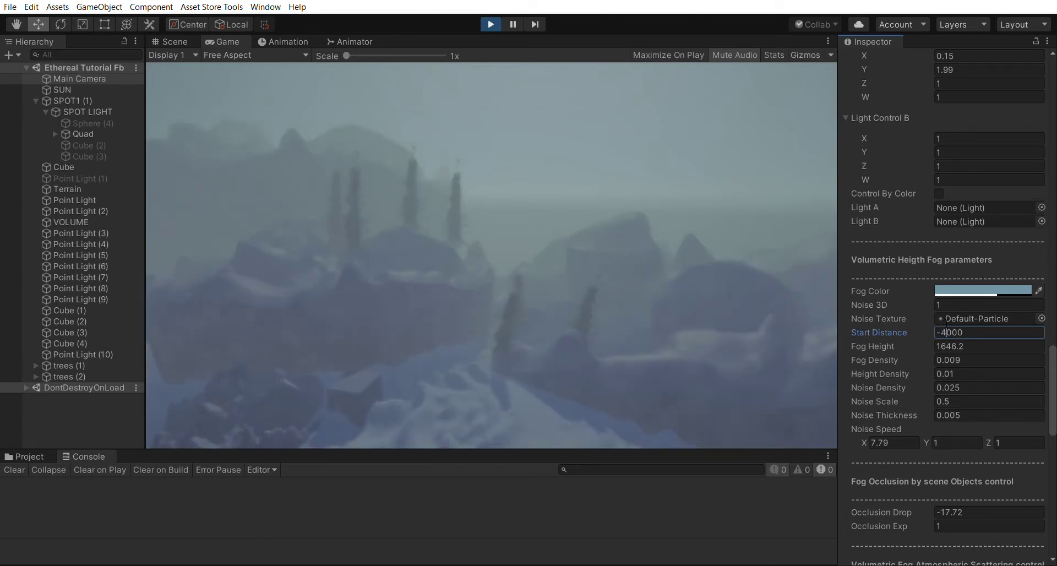
# Set the X value of the volumetric height fog's Noise Speed to 11.
pyautogui.scroll(10, 955, 264)
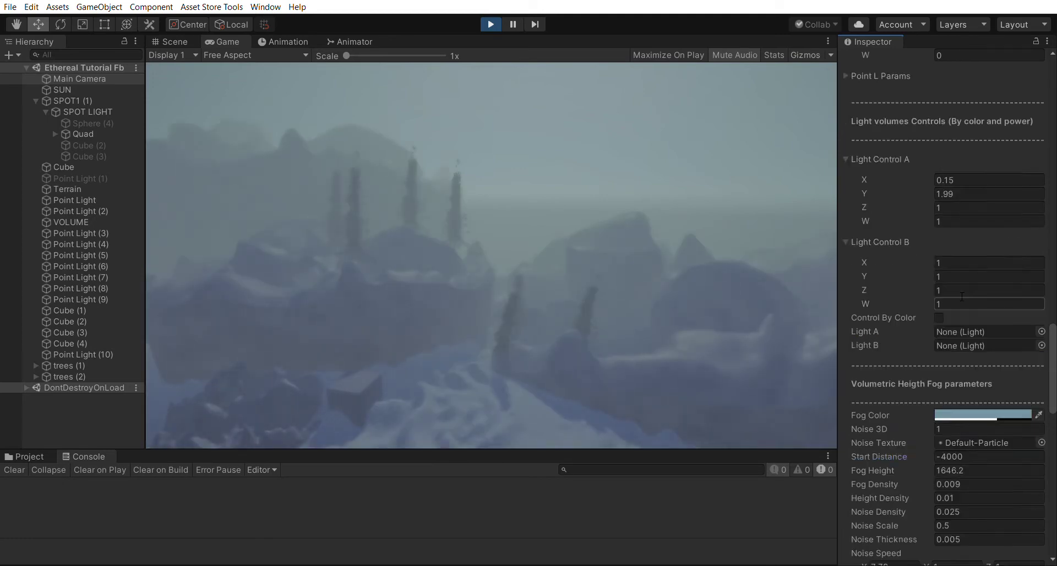
pyautogui.scroll(3, 961, 292)
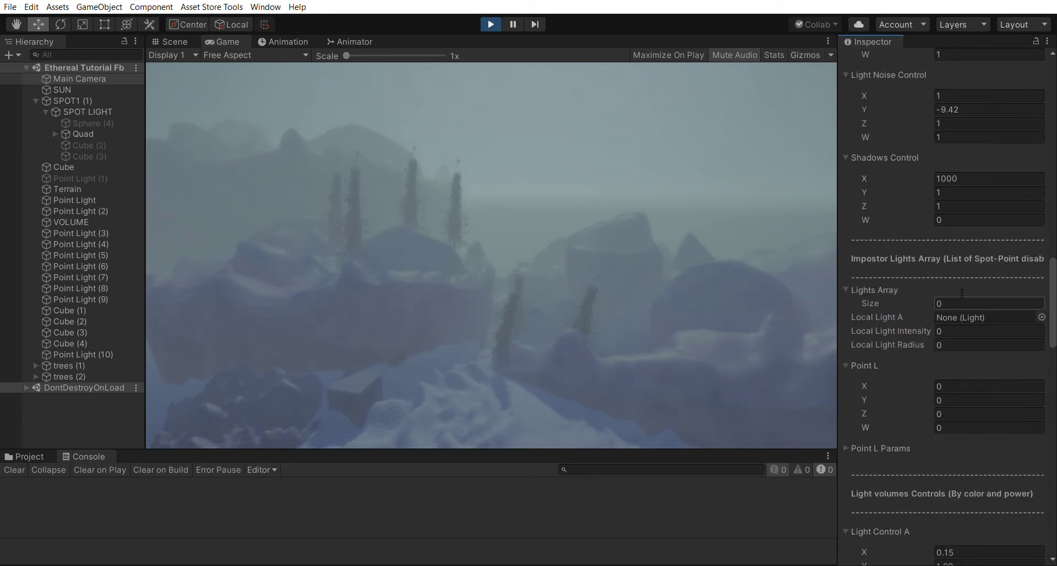
pyautogui.scroll(-15, 961, 292)
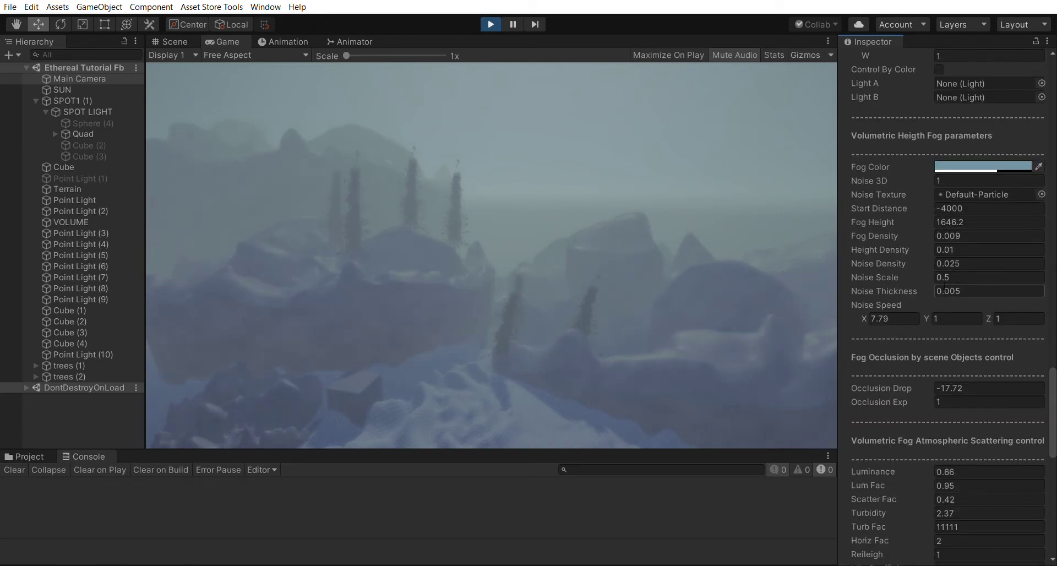
pyautogui.click(896, 318)
pyautogui.write('1')
pyautogui.hotkey('ctrl', 'z')
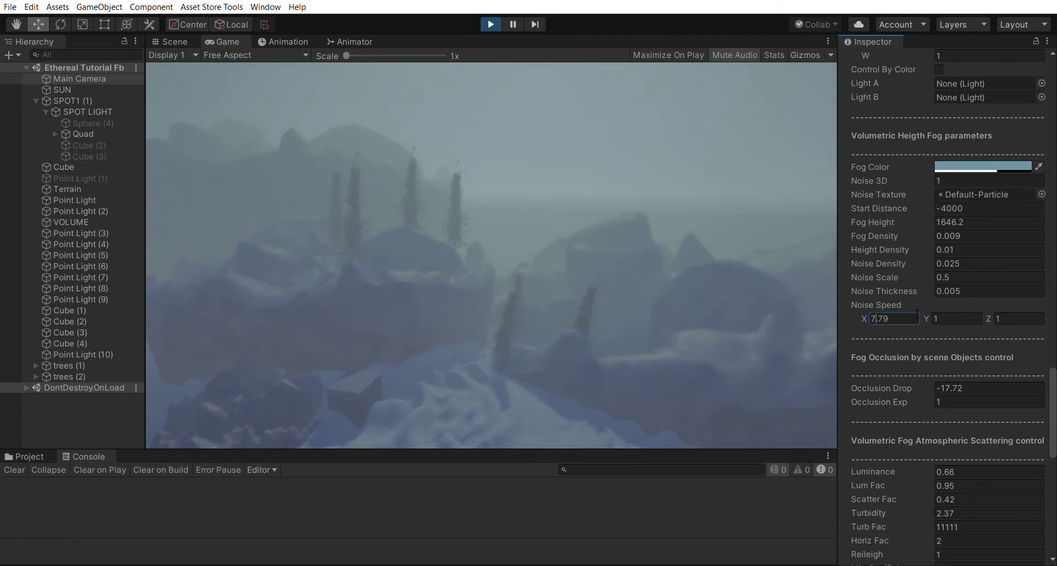
pyautogui.write('1')
pyautogui.press('BackSpace')
pyautogui.write('11')
# Try a fog Noise Thickness of 0.015 and restore it to 0.005.
pyautogui.click(954, 286)
pyautogui.press('BackSpace')
pyautogui.write('1')
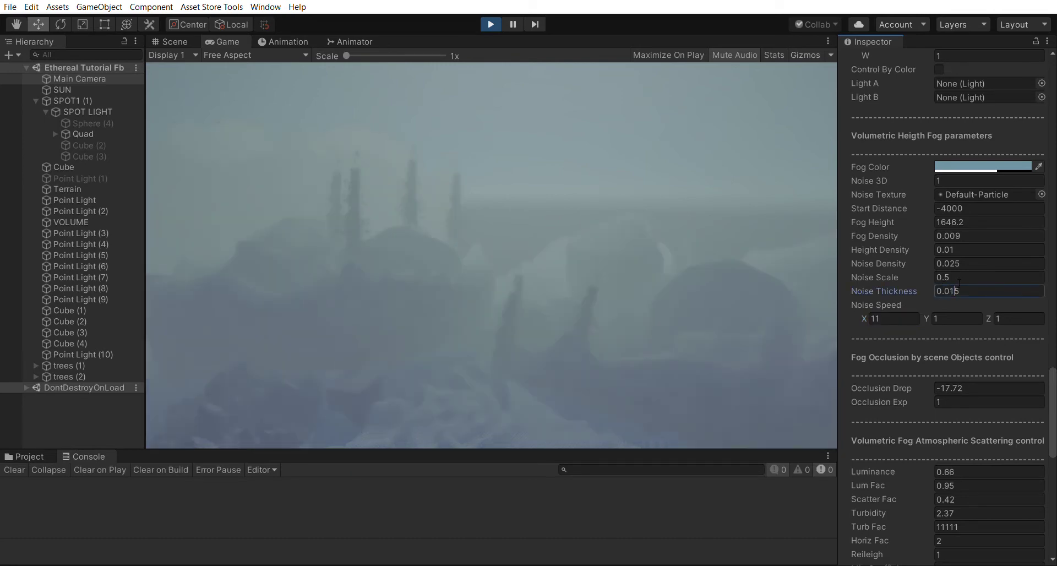
pyautogui.press('BackSpace')
pyautogui.write('0')
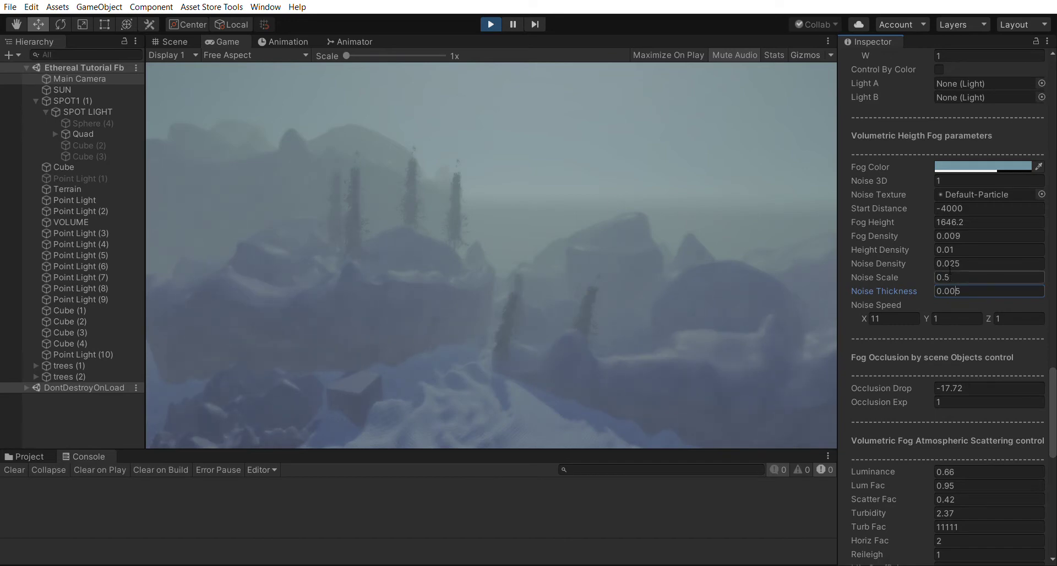
# Set the fog's Noise Scale to 0.13 and its Noise Speed X to 32.
pyautogui.moveTo(932, 272); pyautogui.dragTo(938, 263)
pyautogui.click(894, 318)
pyautogui.write('13')
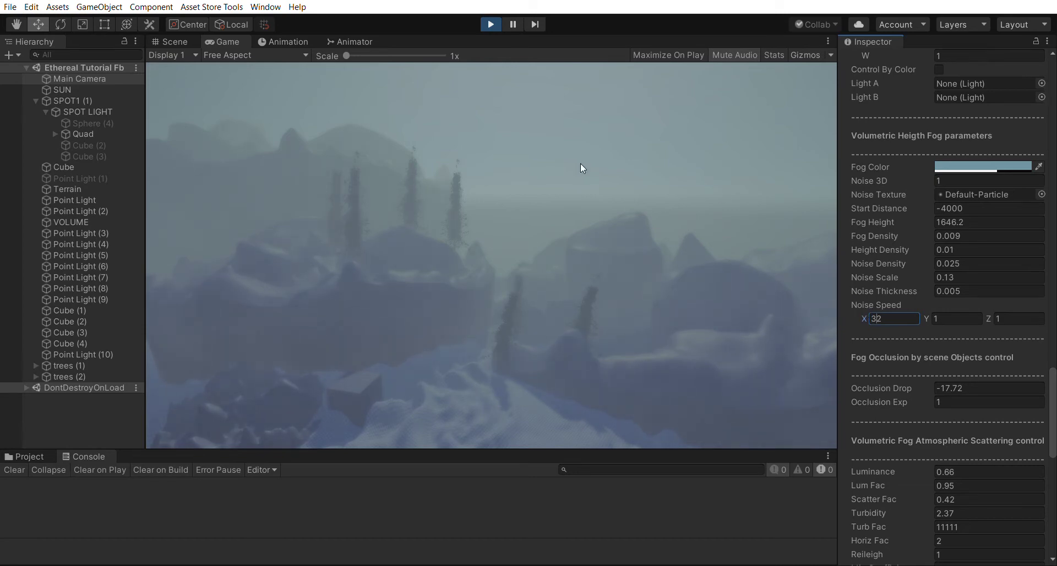
pyautogui.click(553, 187)
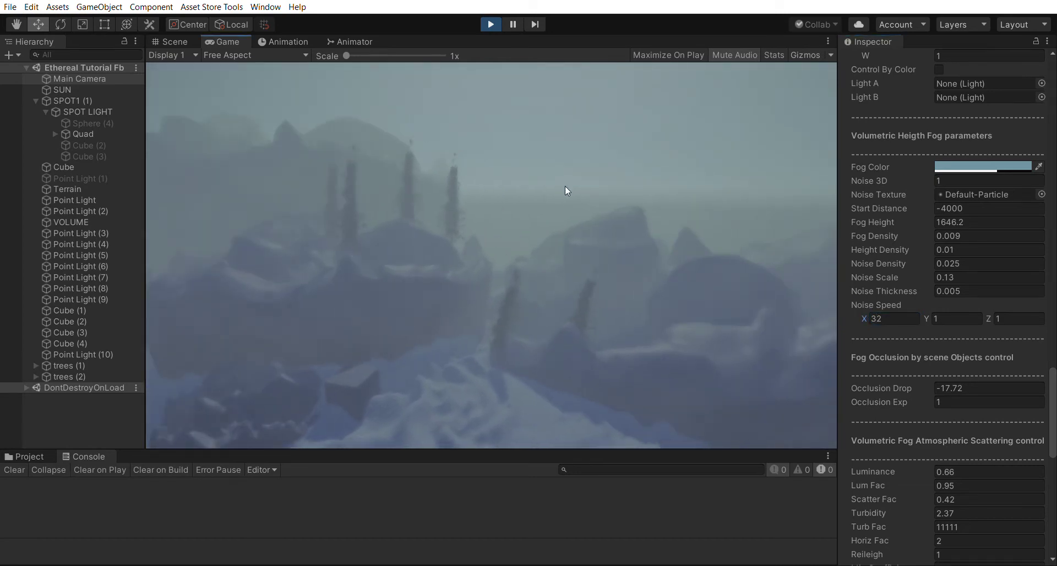
# Set the Fog Height in the volumetric height fog parameters to 2646.2.
pyautogui.click(950, 222)
pyautogui.write('2')
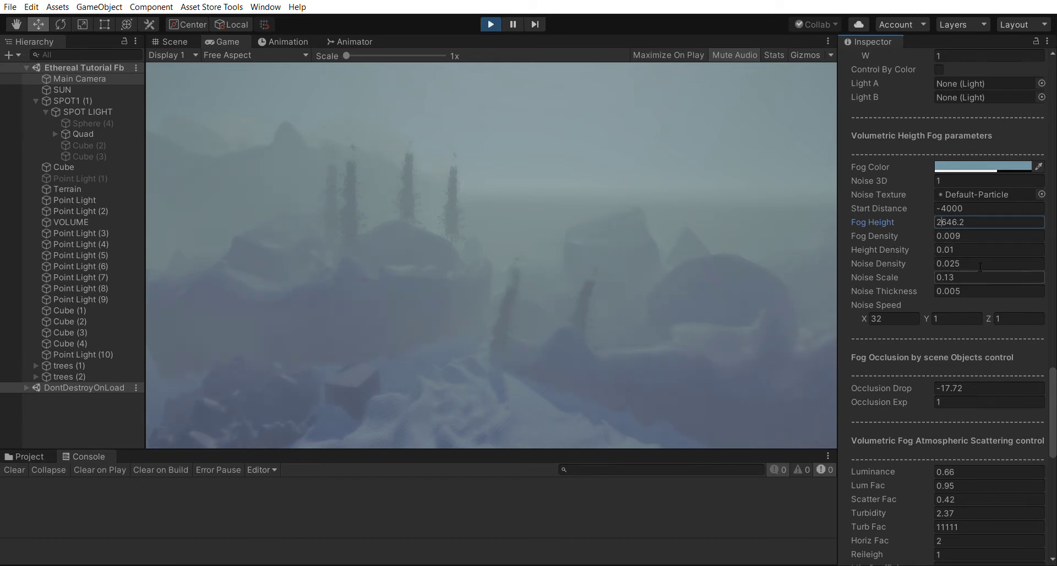
# Try a fog Occlusion Drop of 5.6 with an Occlusion Exp of 4.3, and undo both changes.
pyautogui.scroll(-4, 952, 250)
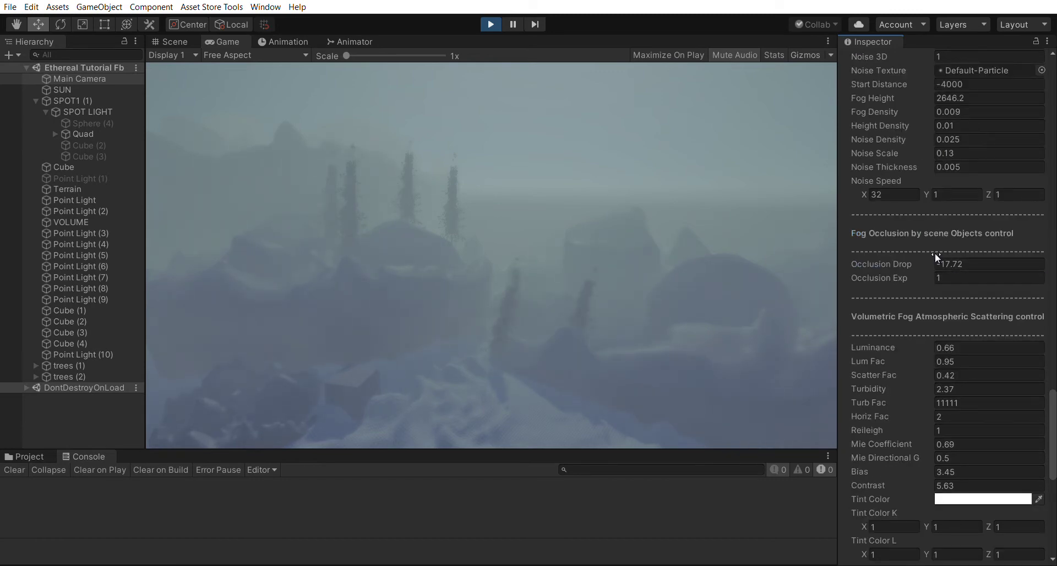
pyautogui.moveTo(934, 258); pyautogui.dragTo(430, 218)
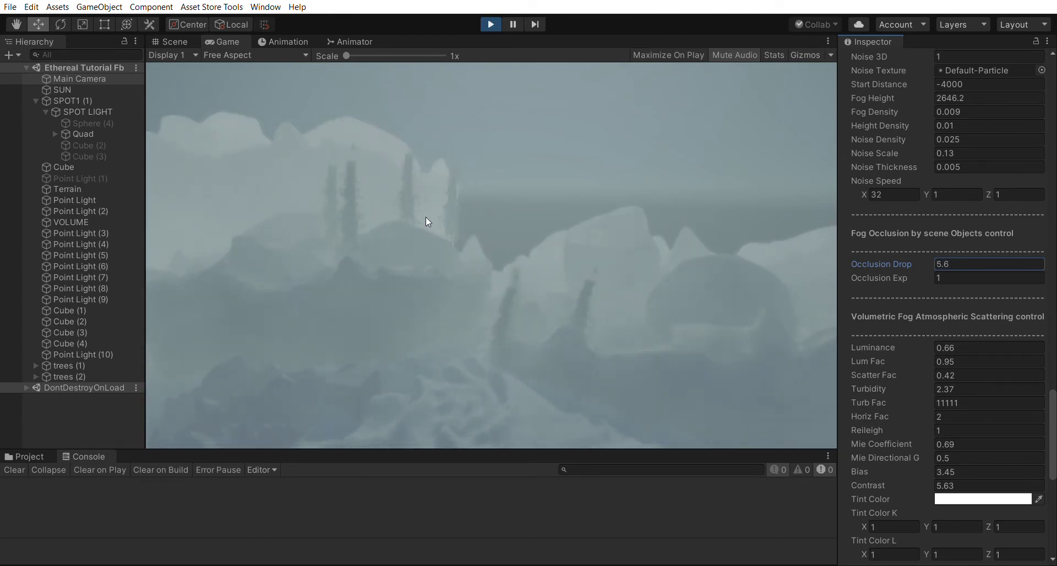
pyautogui.moveTo(936, 278); pyautogui.dragTo(16, 266)
pyautogui.moveTo(969, 270); pyautogui.dragTo(1022, 251)
pyautogui.hotkey('ctrl', 'z')
pyautogui.hotkey('ctrl', 'z')
pyautogui.hotkey('ctrl', 'z')
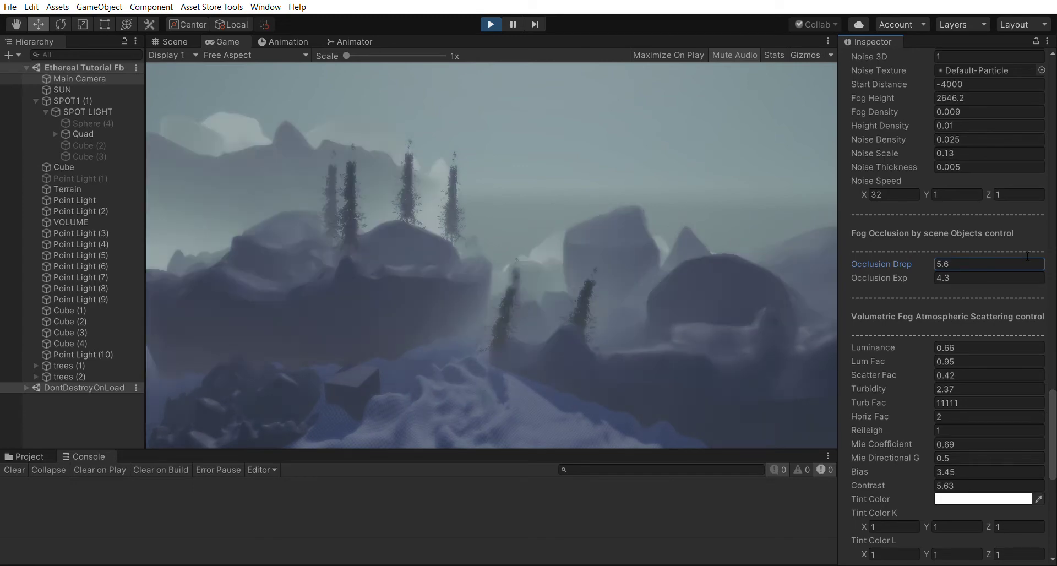
pyautogui.click(936, 342)
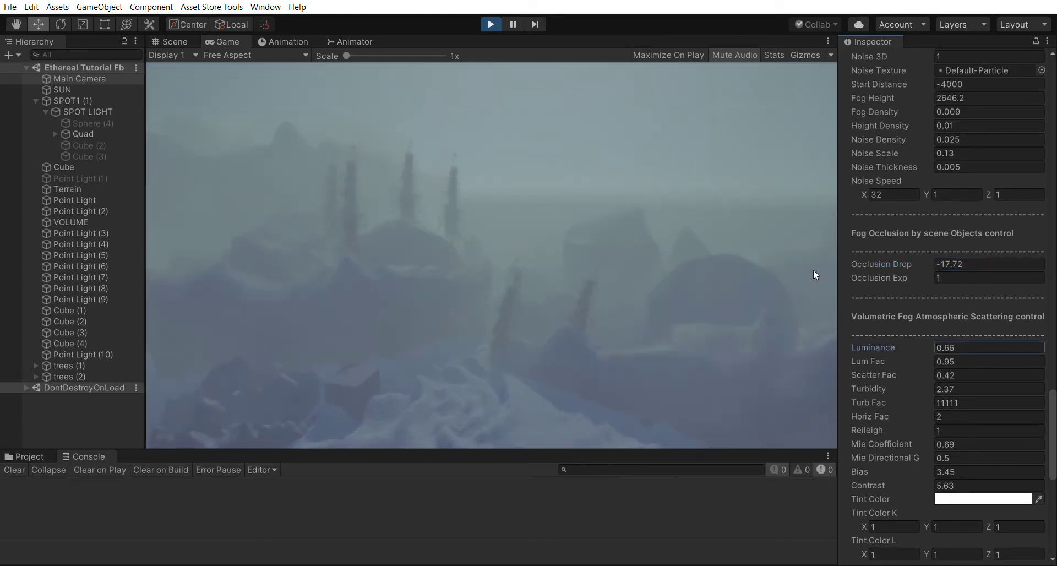
# Rotate the SUN directional light to X 5.2 and Y about -172.4.
pyautogui.click(110, 89)
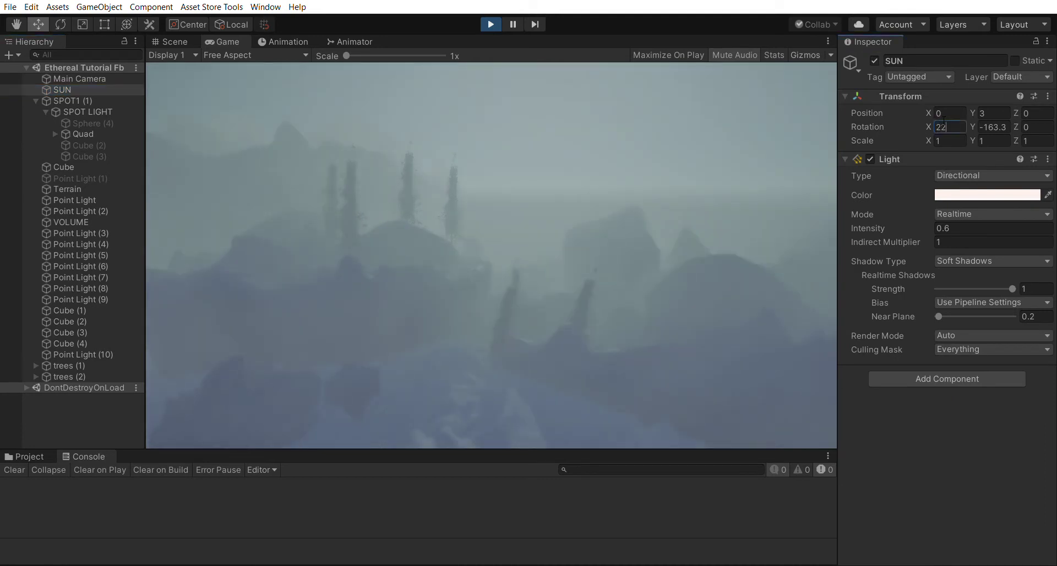
pyautogui.click(942, 126)
pyautogui.write('2')
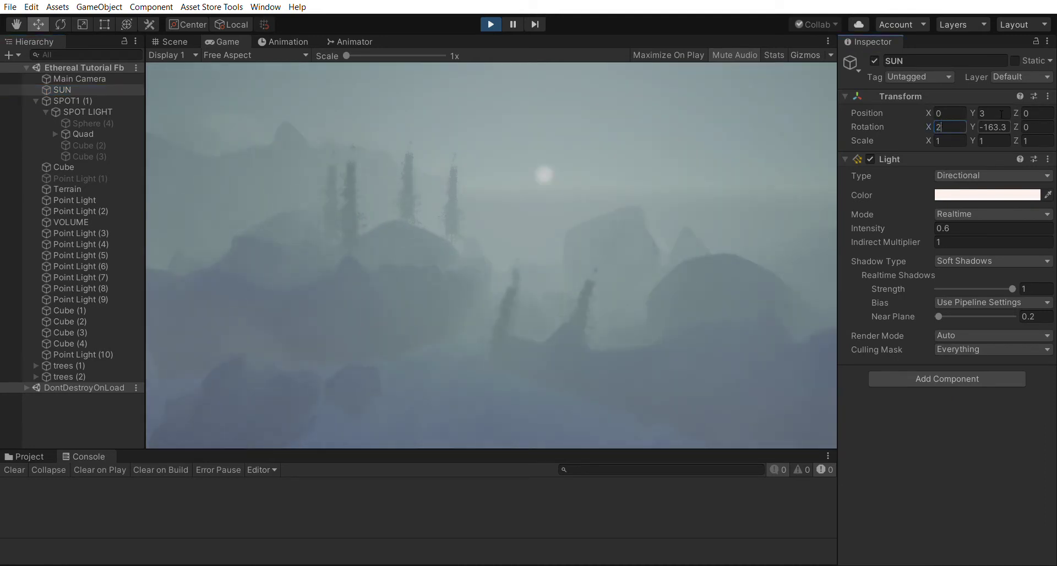
pyautogui.moveTo(973, 126); pyautogui.dragTo(772, 100)
pyautogui.moveTo(929, 126)
pyautogui.mouseDown()
pyautogui.moveTo(1007, 112)
pyautogui.moveTo(939, 125)
pyautogui.mouseUp()
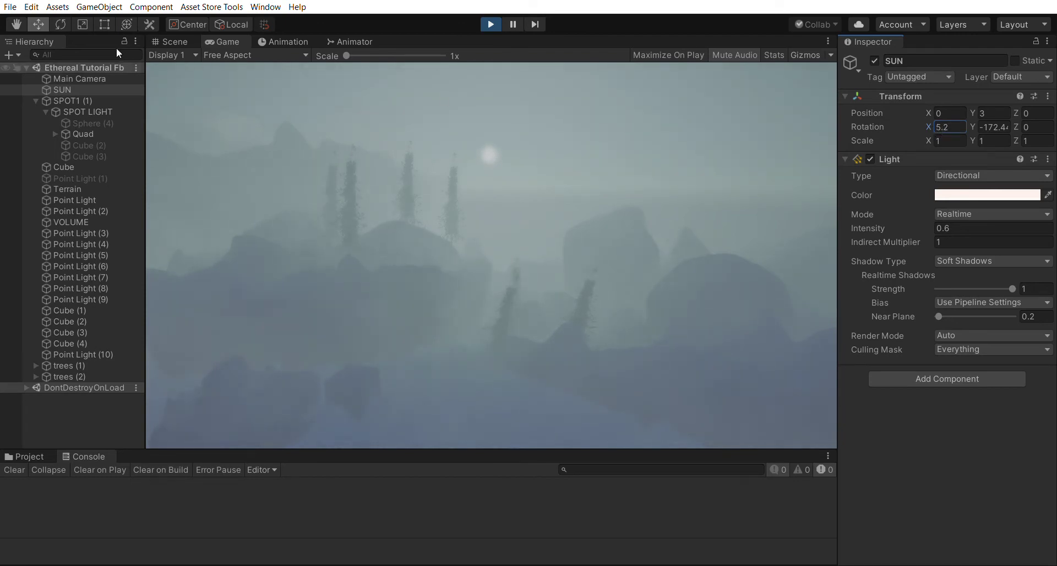
# Try a Scatter Fac of 0.2 in the Main Camera's atmospheric scattering controls and undo it.
pyautogui.click(79, 79)
pyautogui.scroll(-10, 989, 341)
pyautogui.scroll(-15, 988, 341)
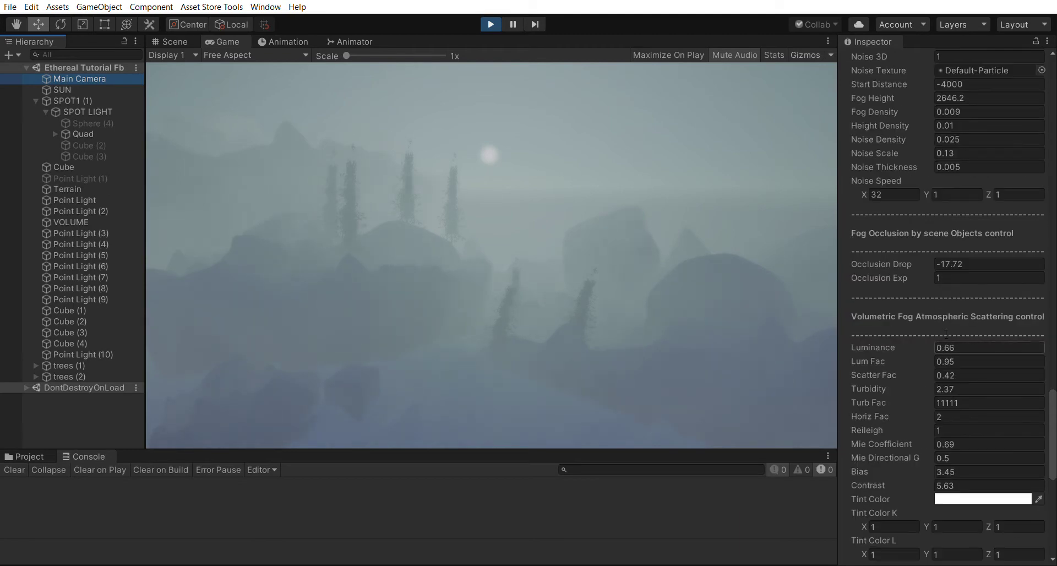
pyautogui.moveTo(935, 335); pyautogui.dragTo(930, 357)
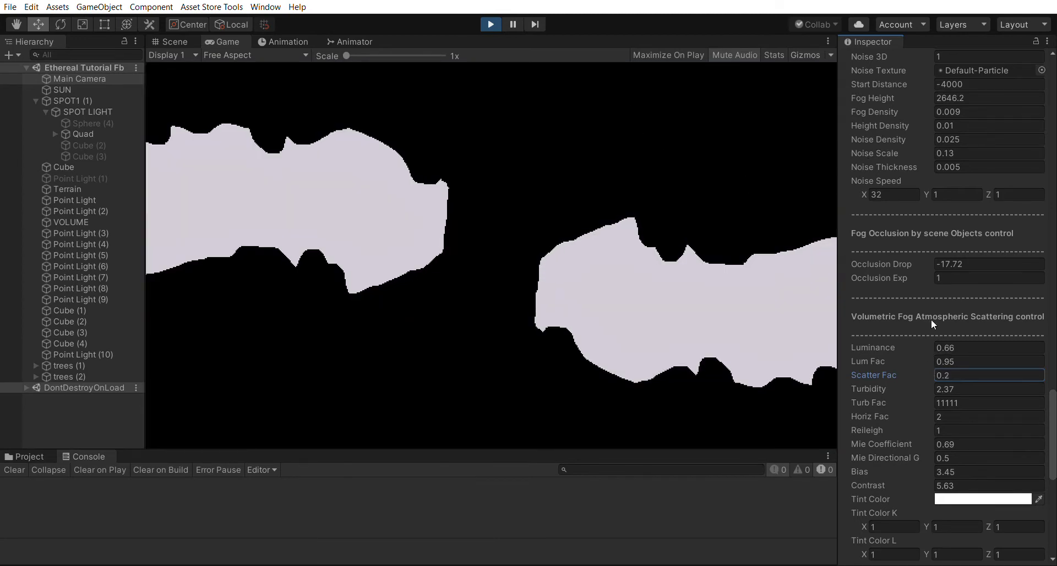
pyautogui.hotkey('ctrl', 'z')
# Select all scene objects from Main Camera to trees (2) and restart Play mode.
pyautogui.click(65, 77)
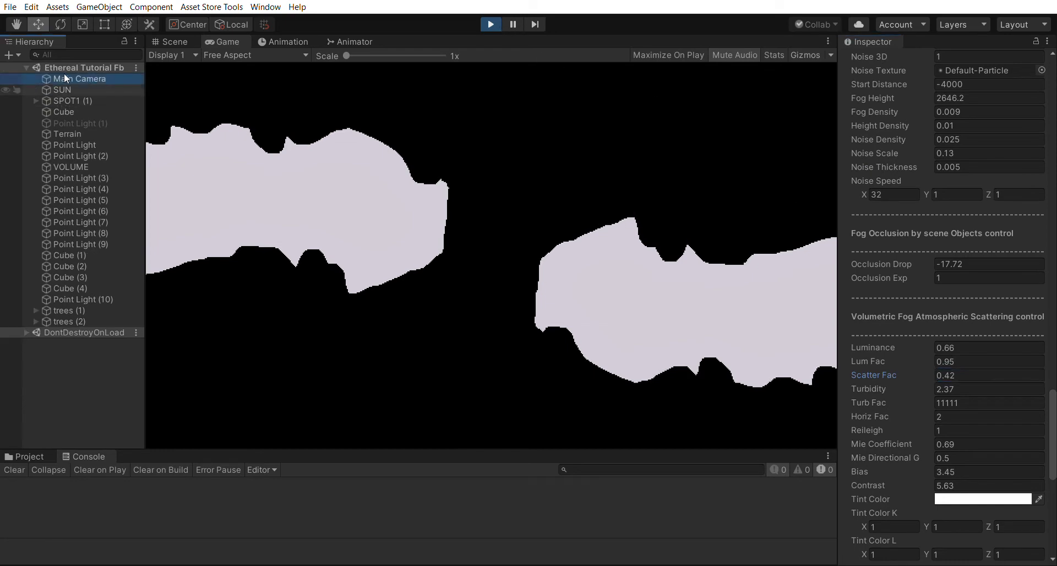
pyautogui.keyDown('shift'); pyautogui.click(82, 321); pyautogui.keyUp('shift')
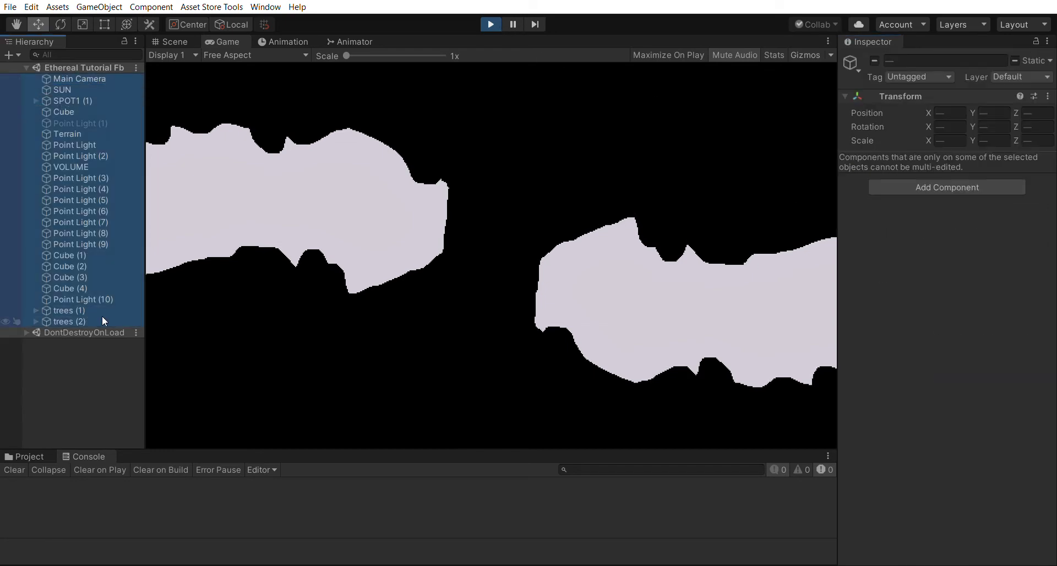
pyautogui.click(491, 23)
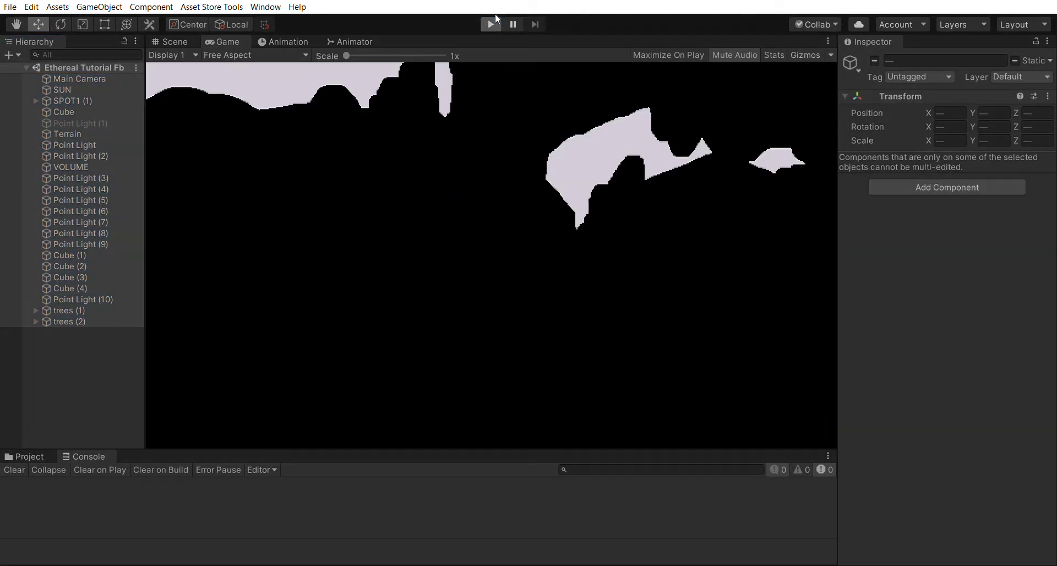
pyautogui.click(495, 18)
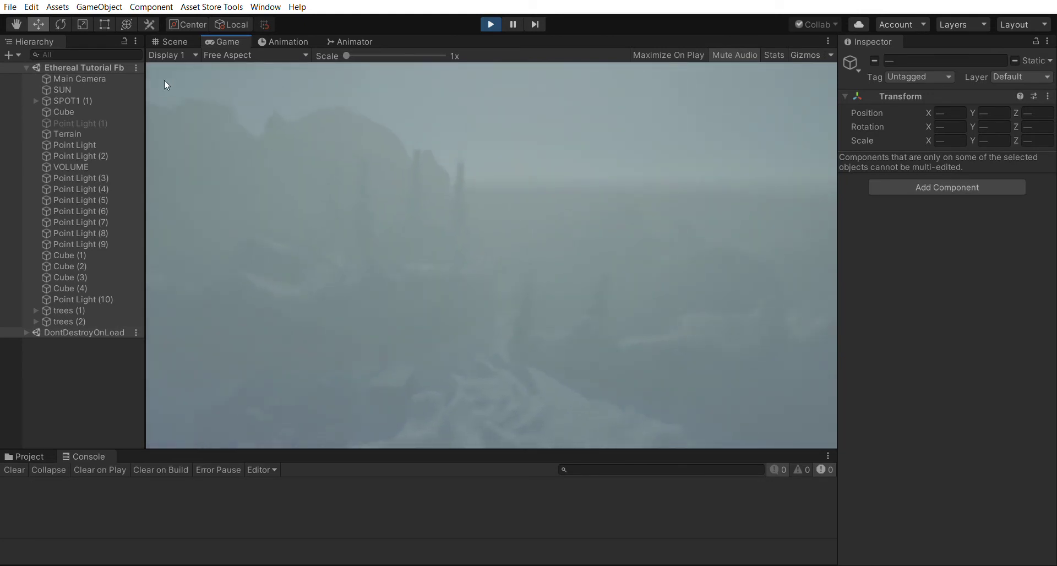
# Select the Main Camera and lower the Fog Height in its volumetric height fog parameters to 446.2.
pyautogui.click(122, 78)
pyautogui.click(107, 78)
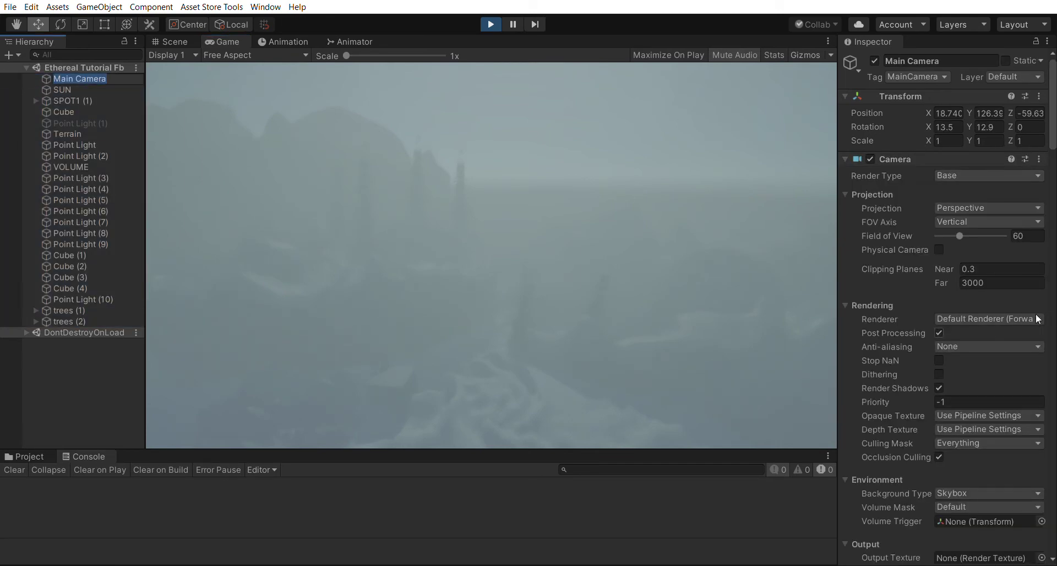
pyautogui.scroll(-15, 1012, 305)
pyautogui.scroll(-3, 1008, 302)
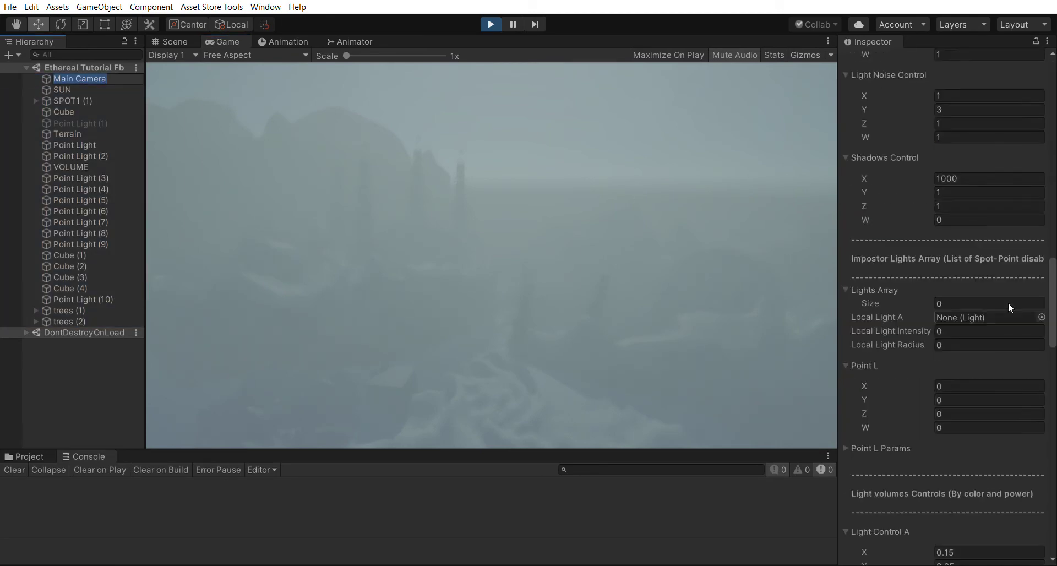
pyautogui.scroll(-15, 1009, 303)
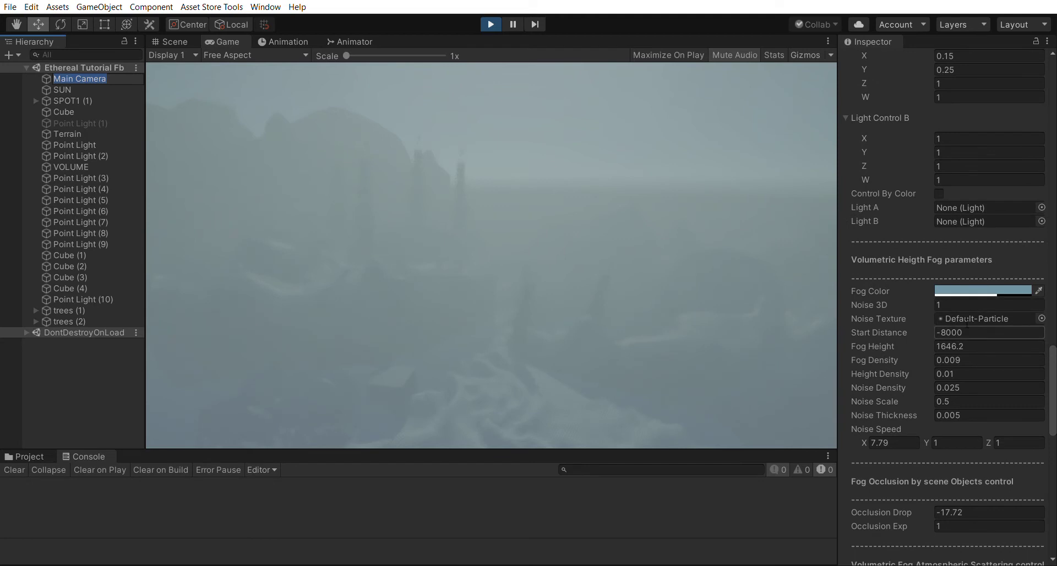
pyautogui.click(939, 346)
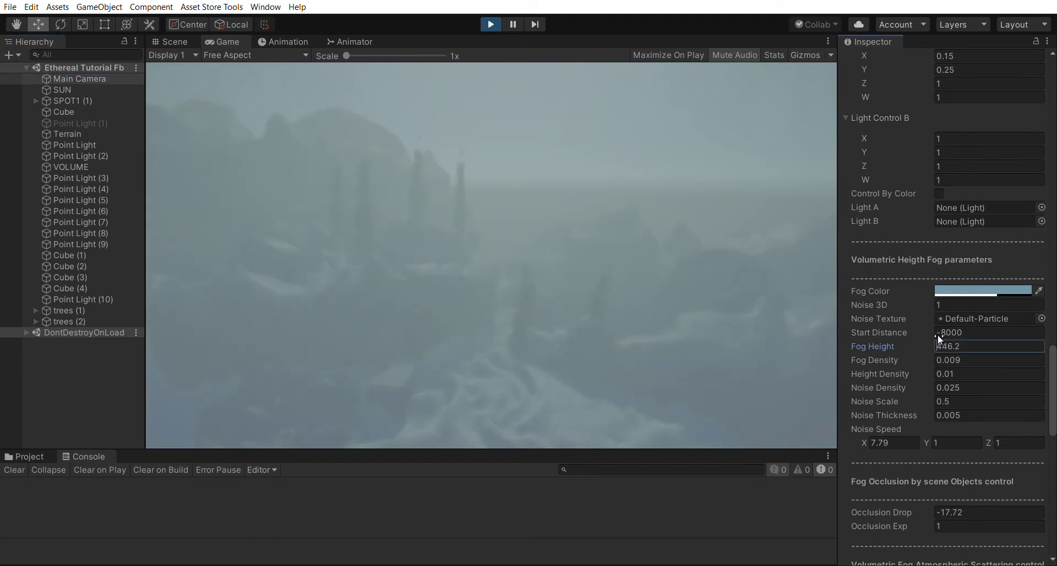
# Try a Height Density of 0.22, leaving Fog Density at 0.009 and returning Height Density to 0.01.
pyautogui.moveTo(947, 360); pyautogui.dragTo(963, 347)
pyautogui.write('1')
pyautogui.press('BackSpace')
pyautogui.write('9')
pyautogui.press('Tab')
pyautogui.write('0.25')
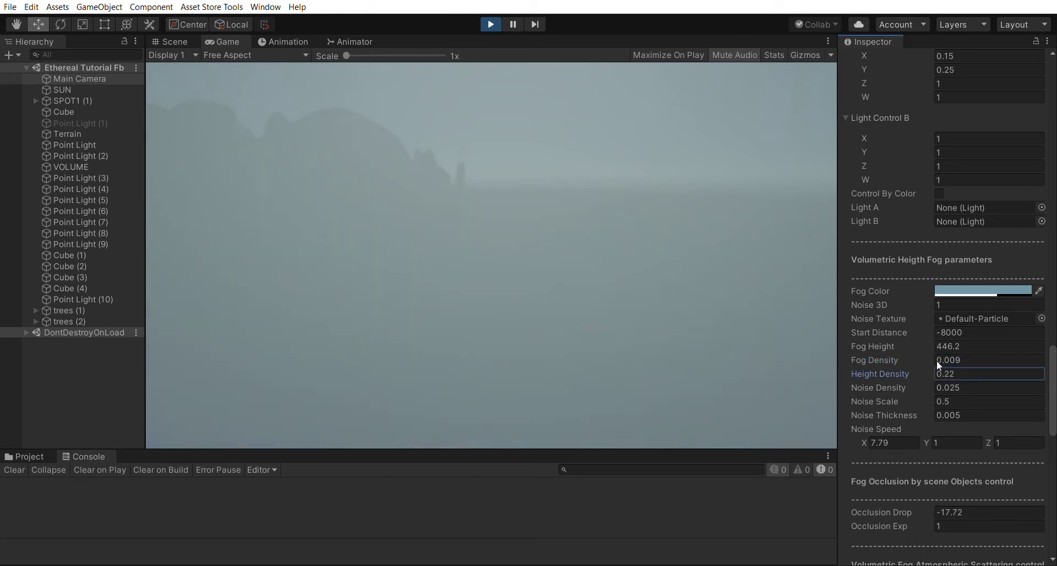
pyautogui.press('BackSpace')
pyautogui.write('1')
# Try a Noise Density of 0.11 in the volumetric height fog parameters.
pyautogui.press('Tab')
pyautogui.write('0.11')
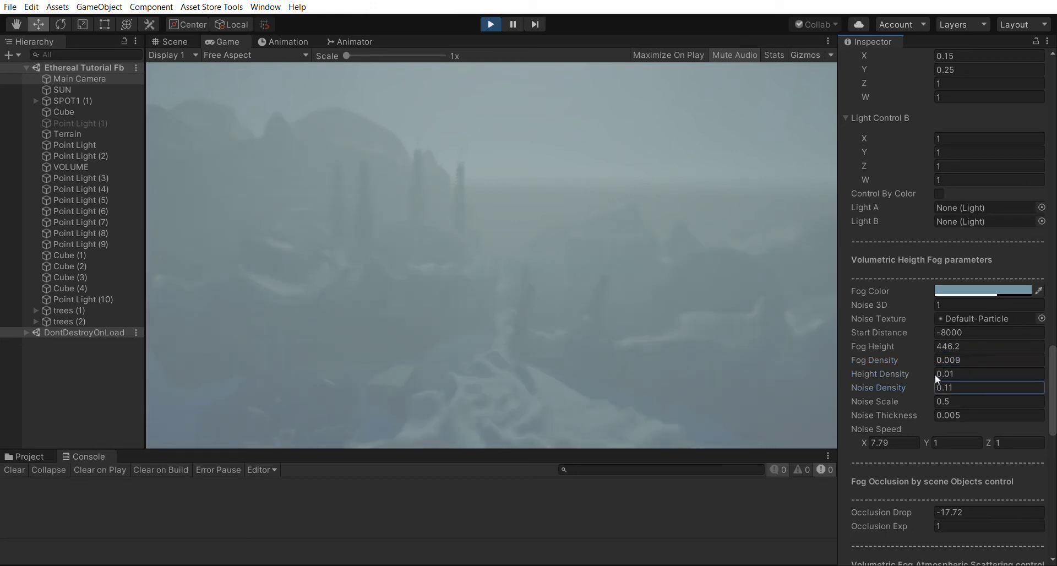
pyautogui.moveTo(935, 374)
pyautogui.mouseDown()
pyautogui.moveTo(947, 370)
pyautogui.moveTo(914, 371)
pyautogui.mouseUp()
# Set both Turb Fac and Turbidity to 1 in the fog's atmospheric scattering controls.
pyautogui.scroll(-10, 957, 385)
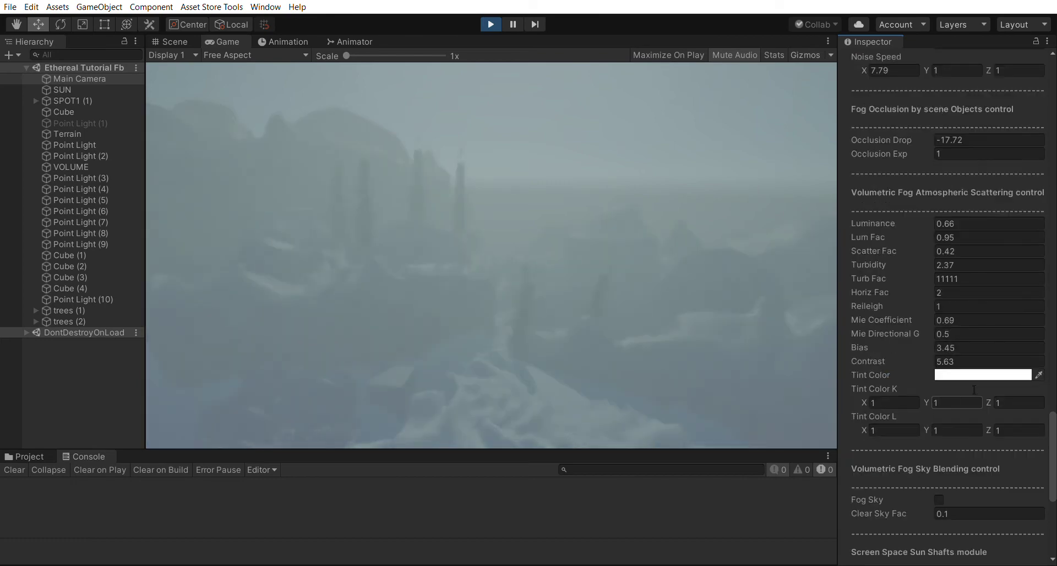
pyautogui.click(947, 278)
pyautogui.write('1')
pyautogui.click(948, 265)
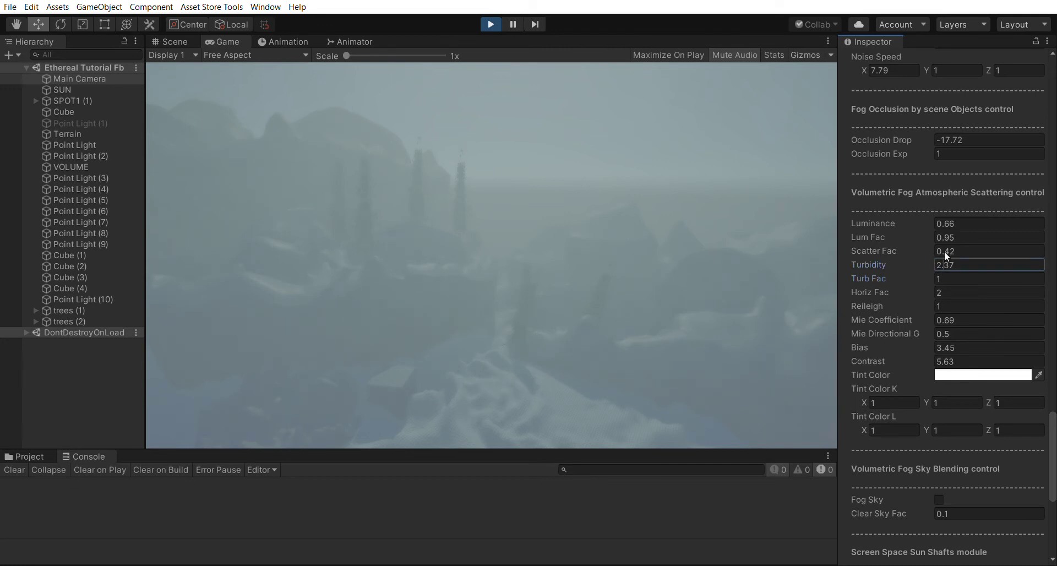
pyautogui.write('1')
# Try a Scatter Fac of 1, undo it, lower it to 0.03, and restart Play mode to discard the trial values.
pyautogui.click(952, 249)
pyautogui.write('1')
pyautogui.hotkey('ctrl', 'z')
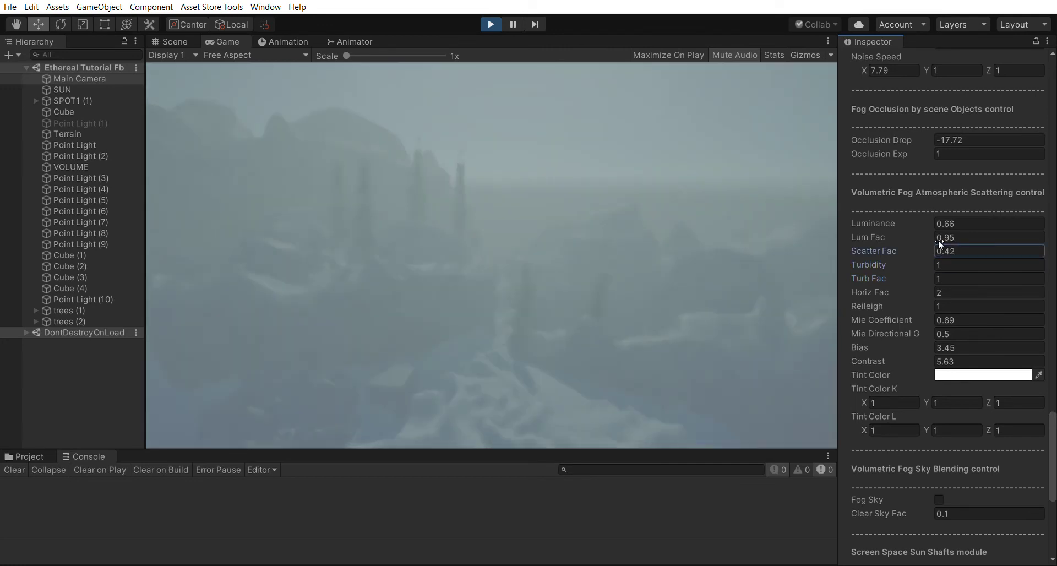
pyautogui.moveTo(932, 236); pyautogui.dragTo(920, 236)
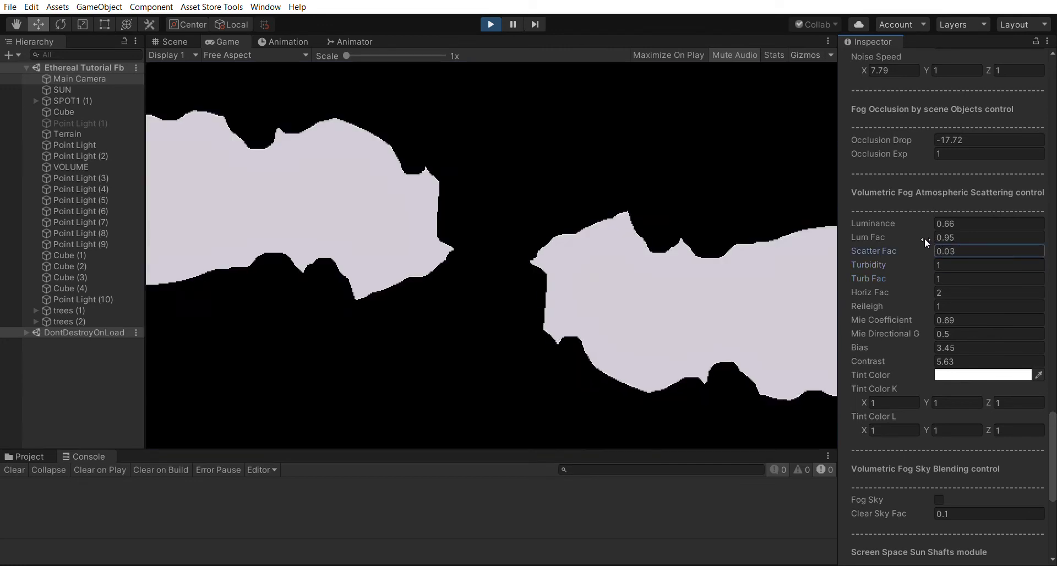
pyautogui.click(489, 25)
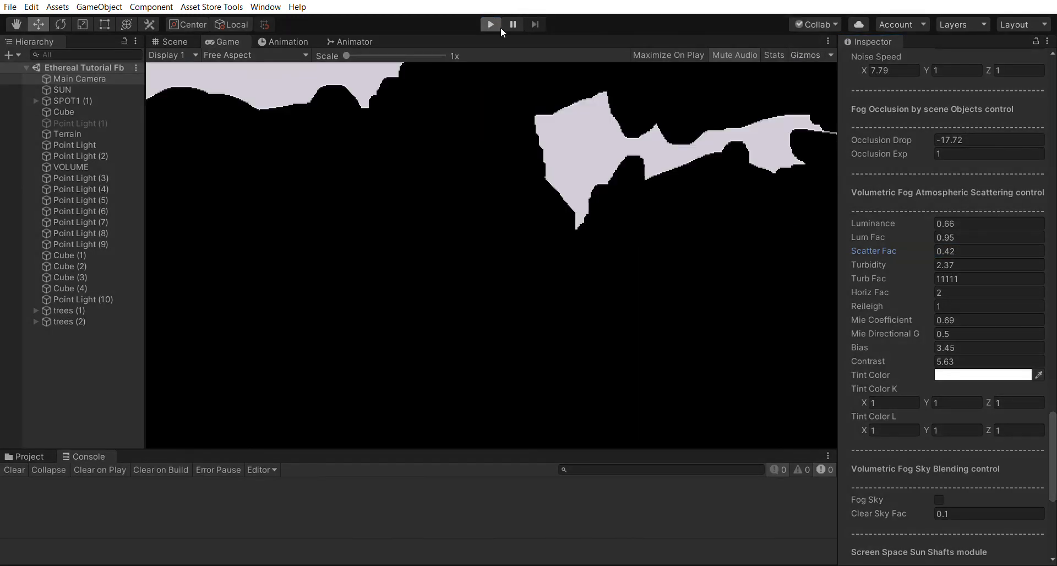
pyautogui.click(499, 26)
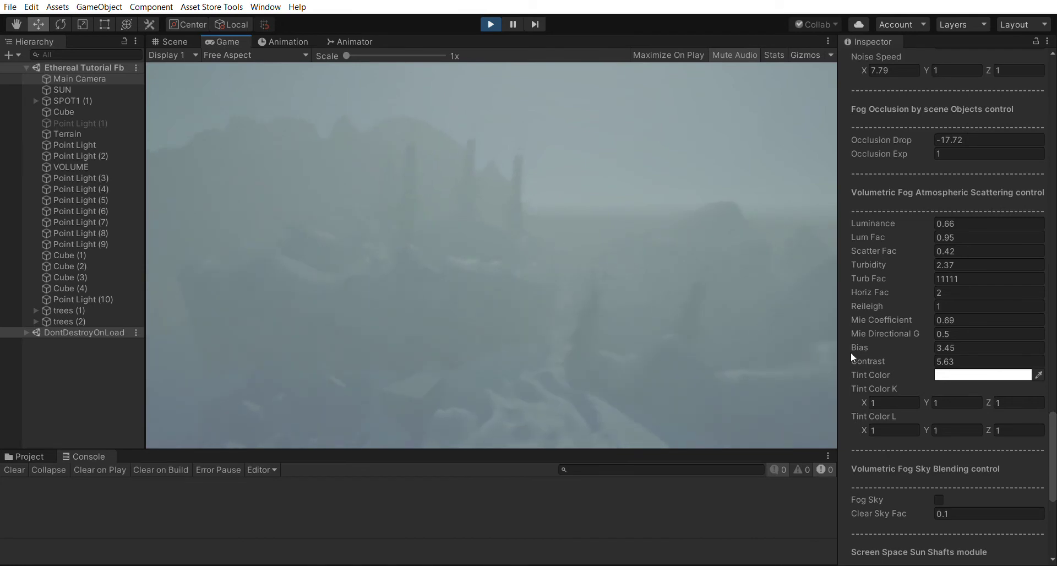
# Enable Fog Sky in the Main Camera's sky blending controls and tilt the game camera up toward the sky.
pyautogui.scroll(-5, 851, 357)
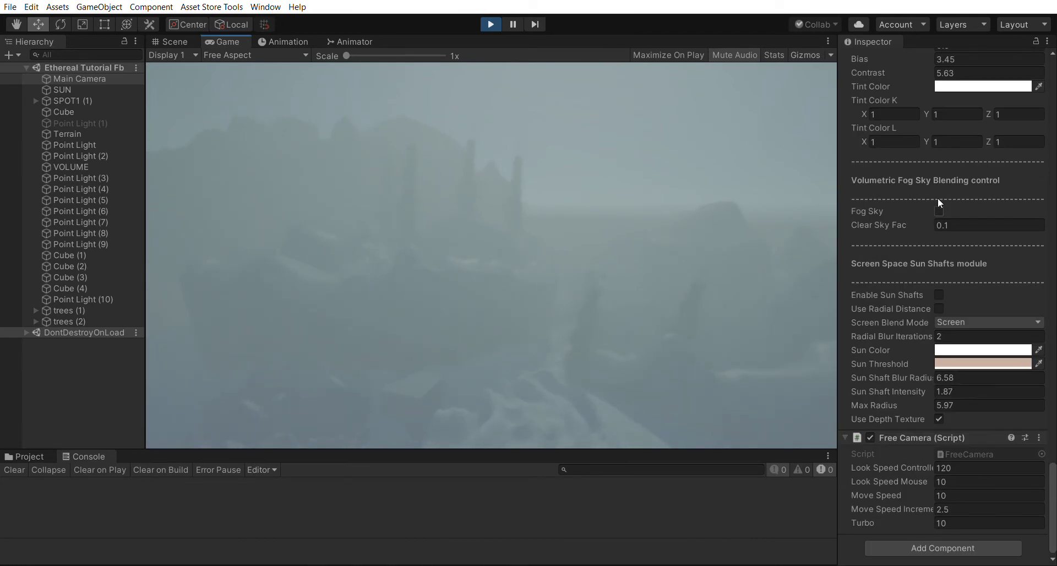
pyautogui.click(938, 210)
pyautogui.click(617, 206)
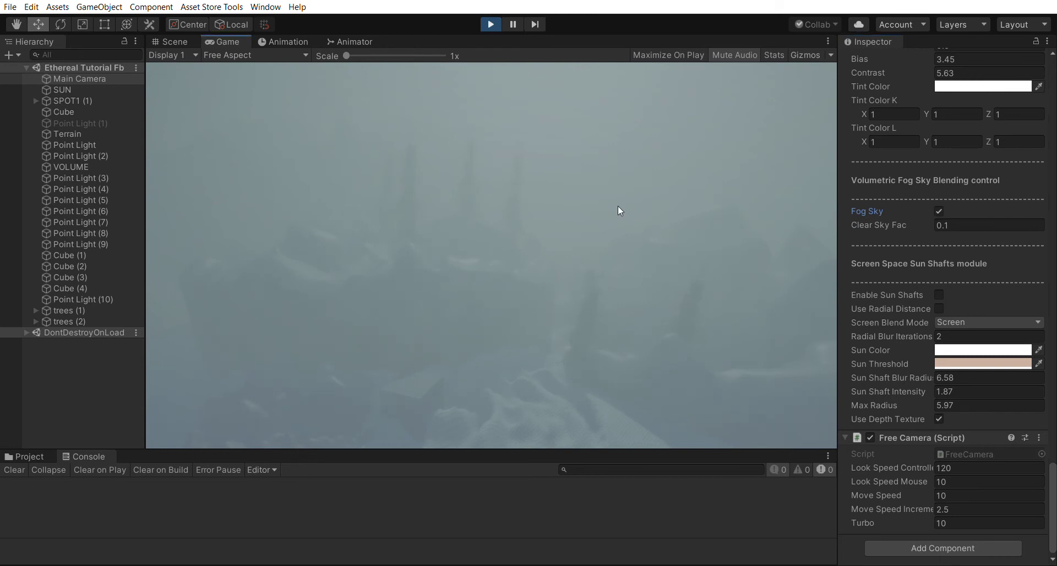
pyautogui.moveTo(623, 197)
pyautogui.mouseDown(button='right')
pyautogui.moveTo(612, 229)
pyautogui.moveTo(615, 213)
pyautogui.mouseUp(button='right')
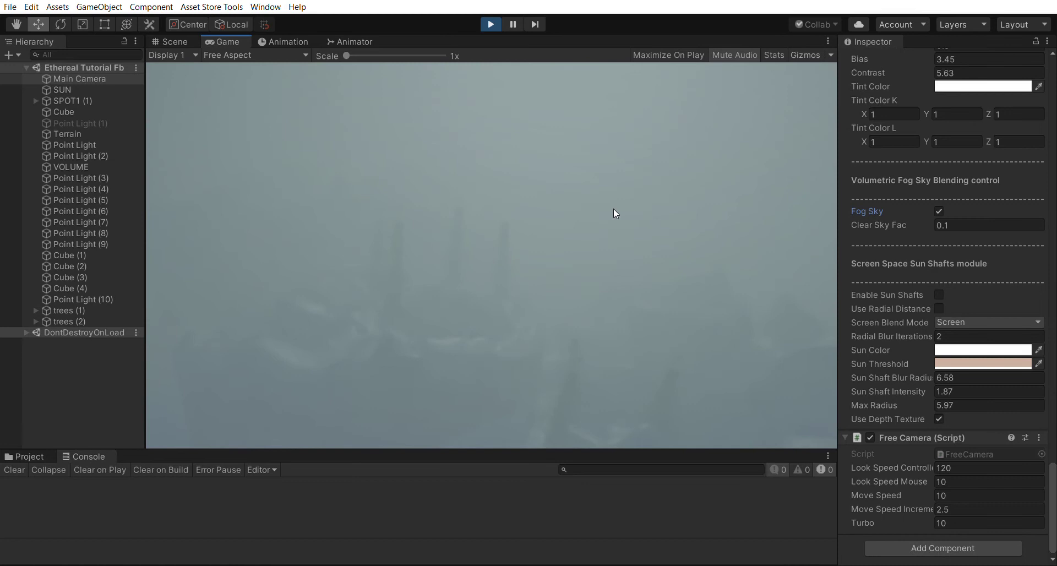
# Try a Clear Sky Fac of -9.75 and undo it.
pyautogui.click(954, 221)
pyautogui.write('-9.75')
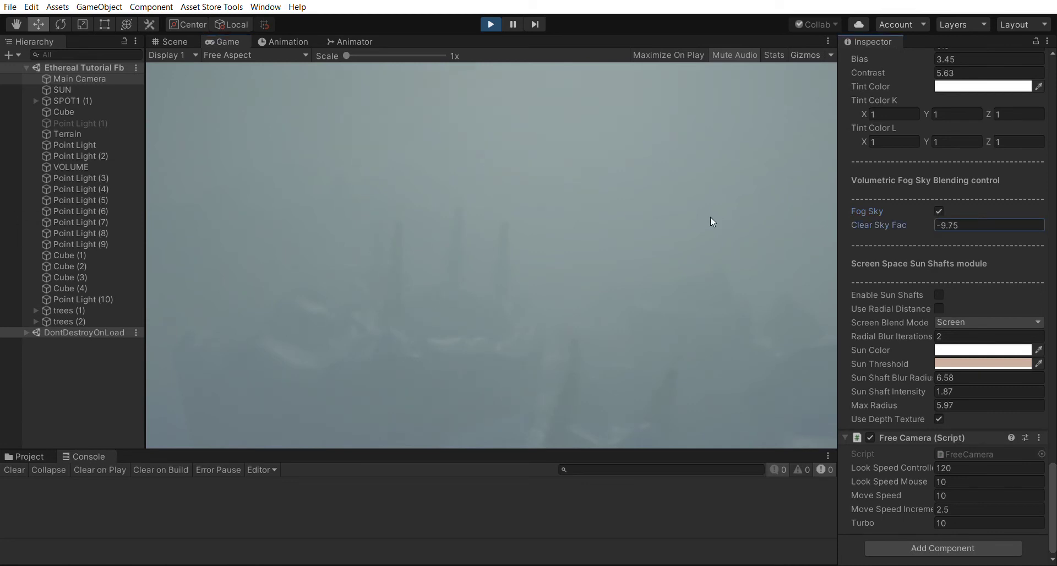
pyautogui.hotkey('ctrl', 'z')
# Turn Fog Sky off and on again to compare the sky with and without fog blending.
pyautogui.click(938, 212)
pyautogui.moveTo(930, 222)
pyautogui.mouseDown()
pyautogui.moveTo(909, 214)
pyautogui.moveTo(965, 215)
pyautogui.moveTo(932, 218)
pyautogui.mouseUp()
pyautogui.click(937, 211)
pyautogui.scroll(5, 937, 209)
pyautogui.moveTo(936, 182)
pyautogui.mouseDown()
pyautogui.moveTo(938, 171)
pyautogui.moveTo(918, 169)
pyautogui.moveTo(932, 170)
pyautogui.mouseUp()
# Set the SUN directional light's X rotation to 2 and undo the further trial adjustment.
pyautogui.click(63, 89)
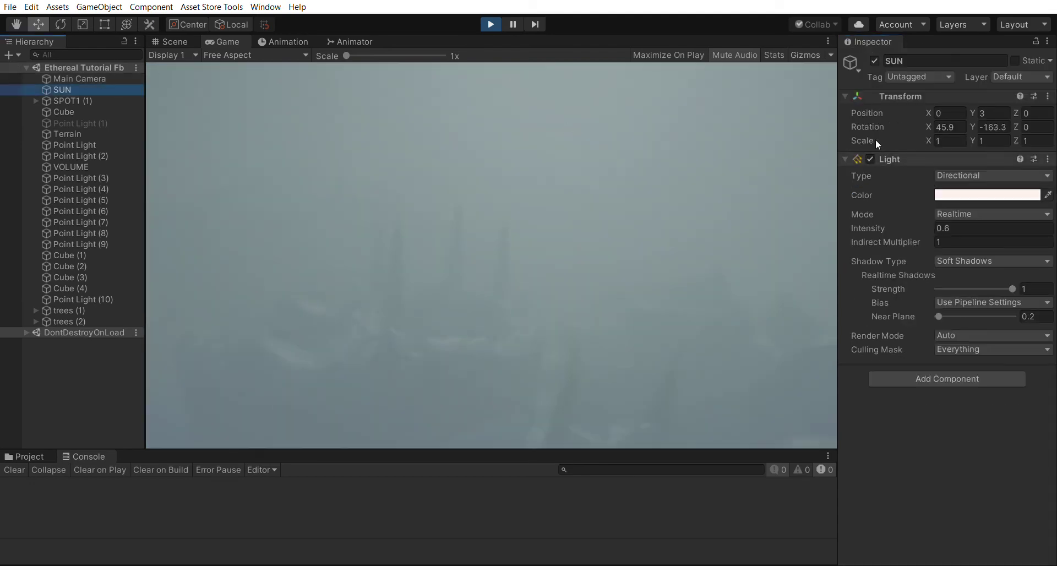
pyautogui.click(952, 127)
pyautogui.write('2')
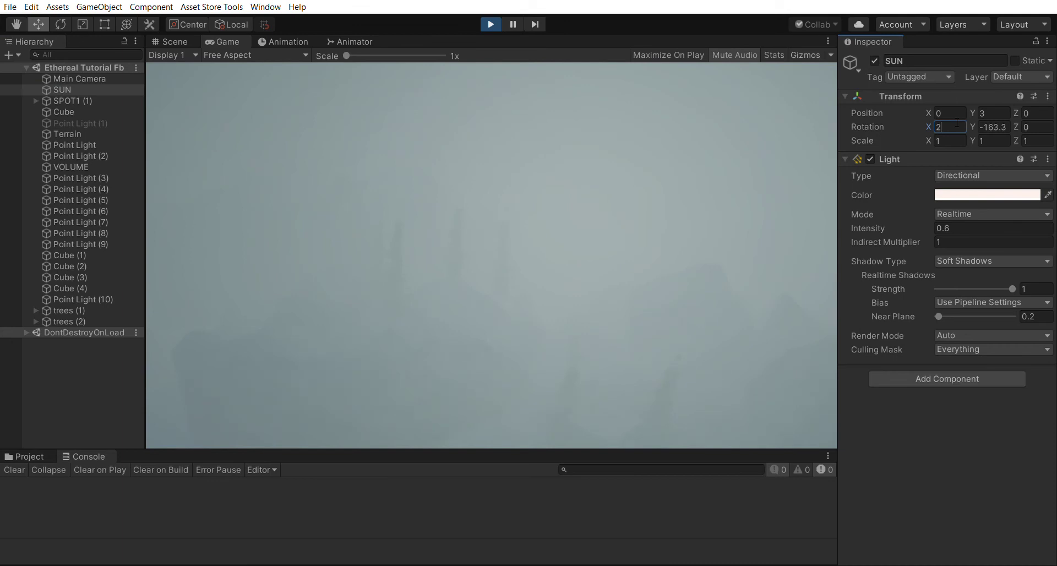
pyautogui.moveTo(932, 117); pyautogui.dragTo(996, 114)
pyautogui.hotkey('ctrl', 'z')
# Reselect the Main Camera, try a Clear Sky Fac of 2.35 in its sky blending controls, and cancel that value.
pyautogui.click(92, 77)
pyautogui.scroll(-15, 986, 333)
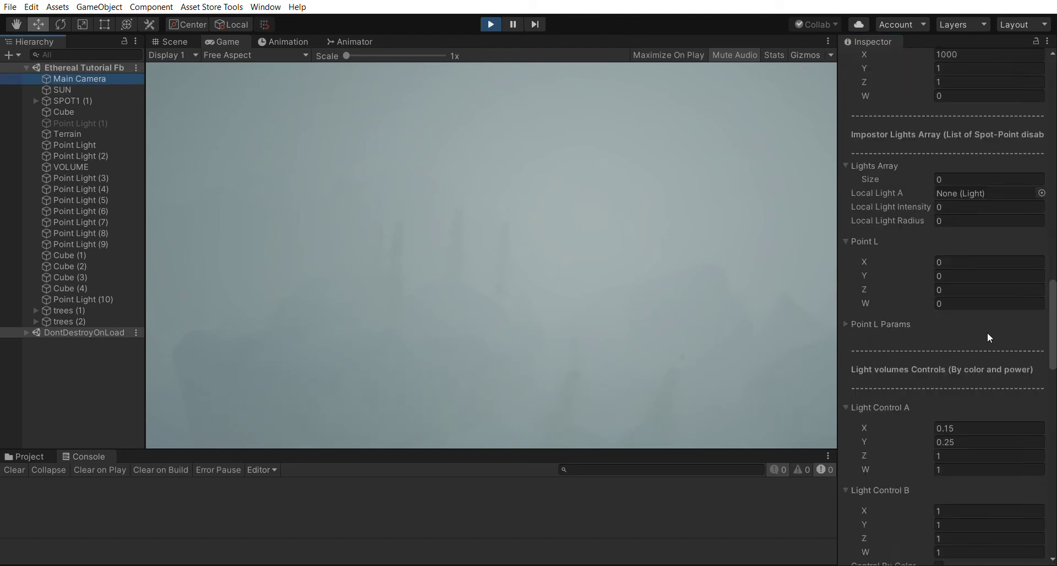
pyautogui.scroll(-5, 980, 246)
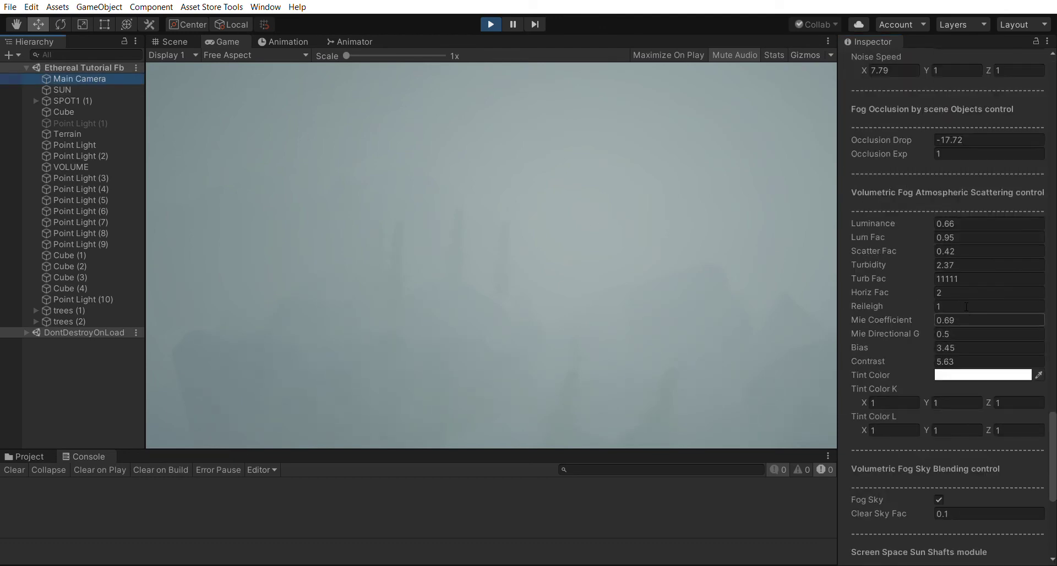
pyautogui.moveTo(928, 511); pyautogui.dragTo(940, 500)
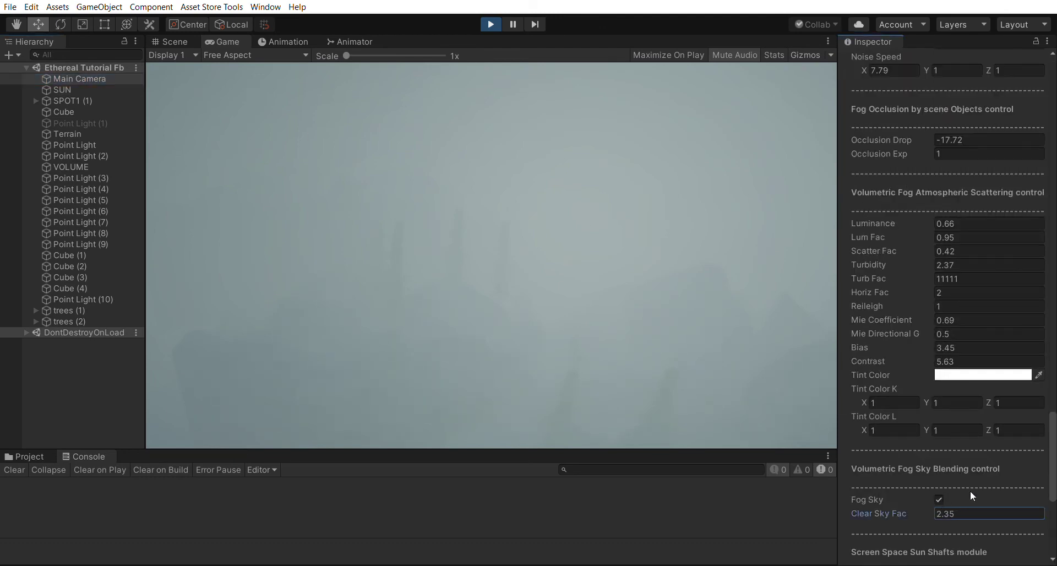
pyautogui.press('Escape')
# Turn Fog Sky off and back on to compare the low sun with and without sky fog.
pyautogui.click(938, 499)
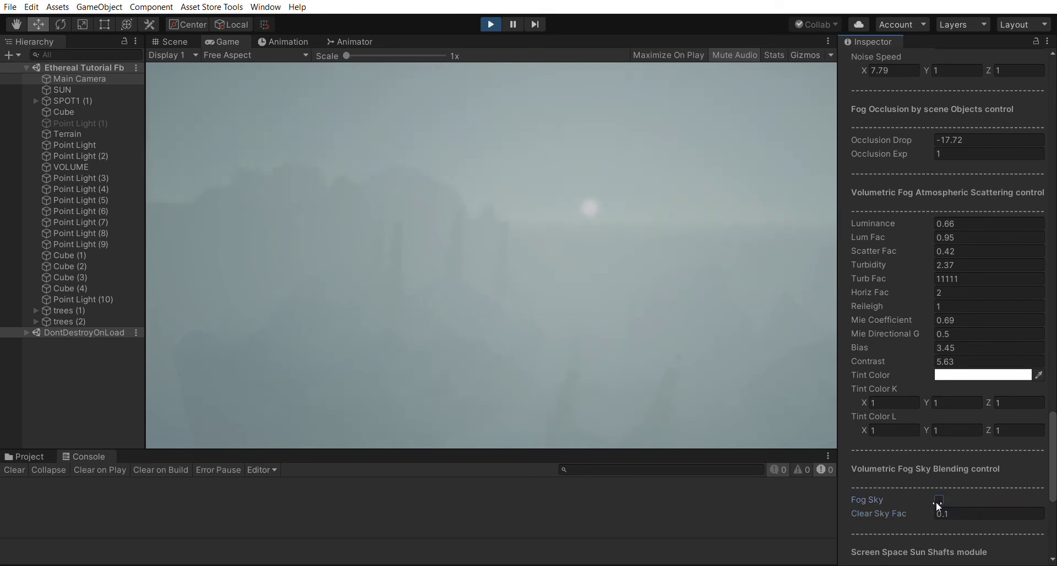
pyautogui.moveTo(935, 501); pyautogui.dragTo(944, 501)
pyautogui.click(939, 499)
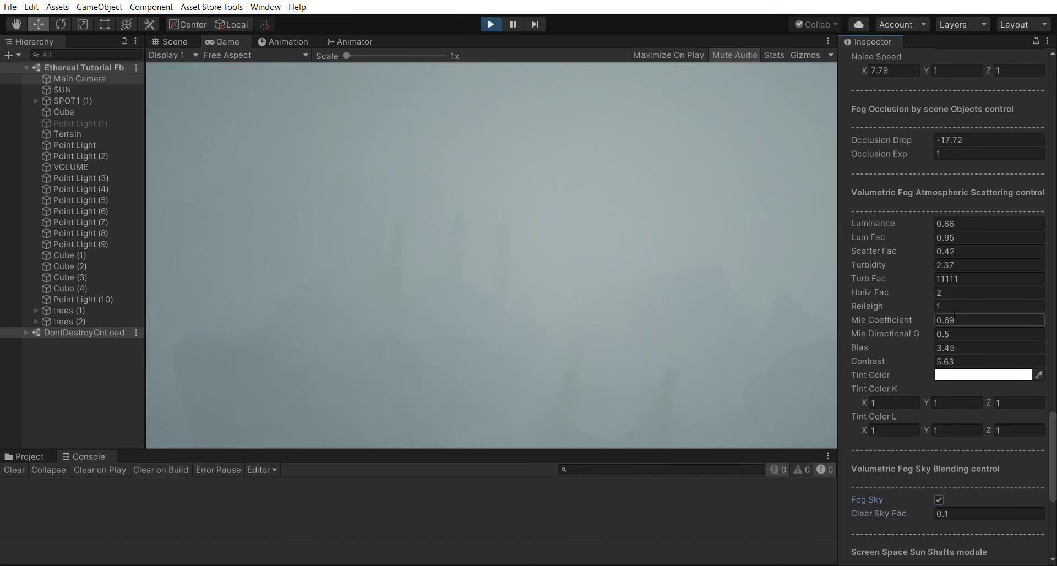
# Raise Mie Directional G to 0.998 in the atmospheric scattering controls, trying 0.88 and 0.98 on the way.
pyautogui.click(947, 329)
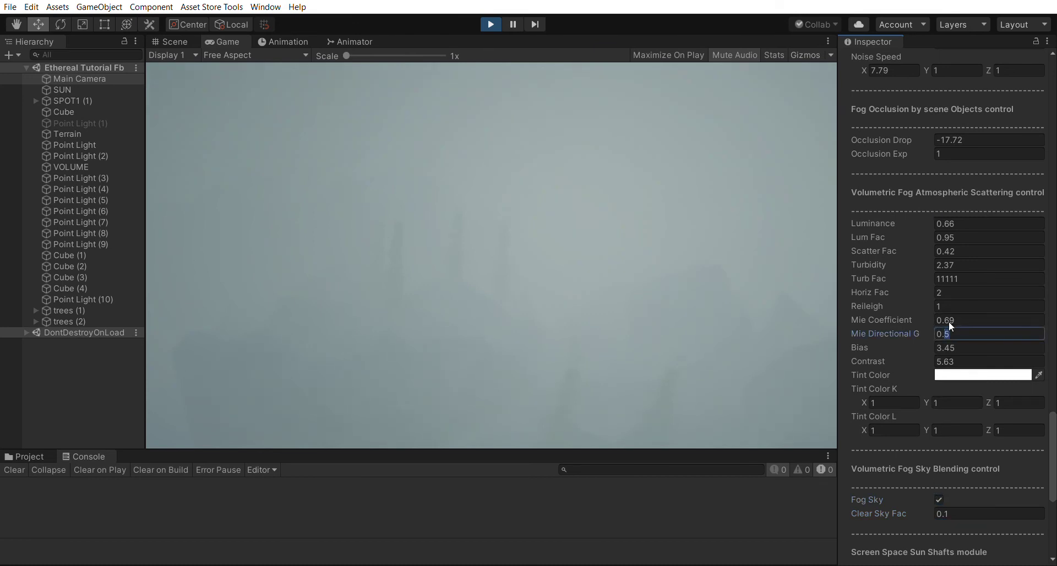
pyautogui.write('0.88')
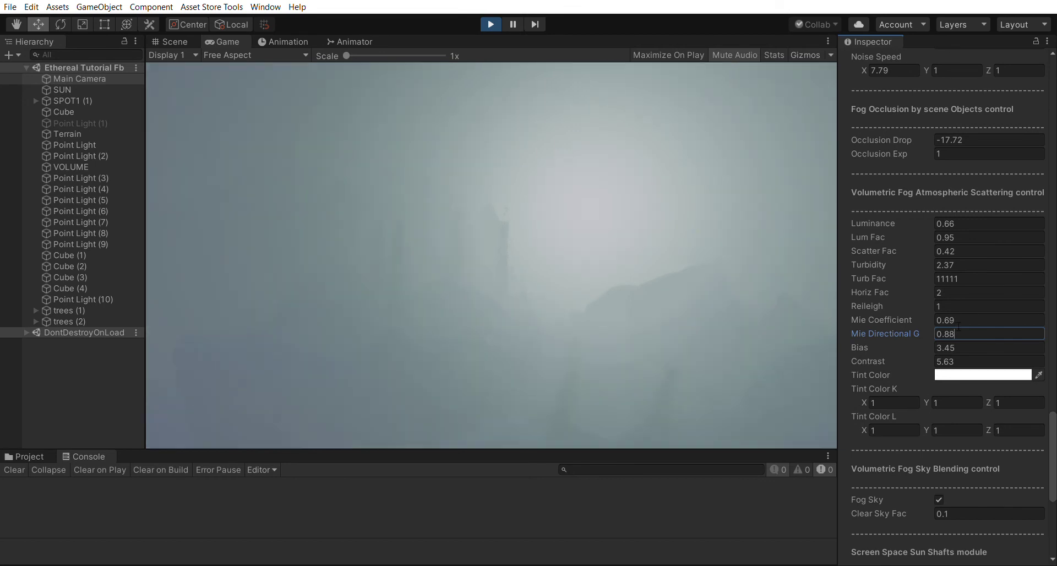
pyautogui.press('Left')
pyautogui.press('BackSpace')
pyautogui.write('9')
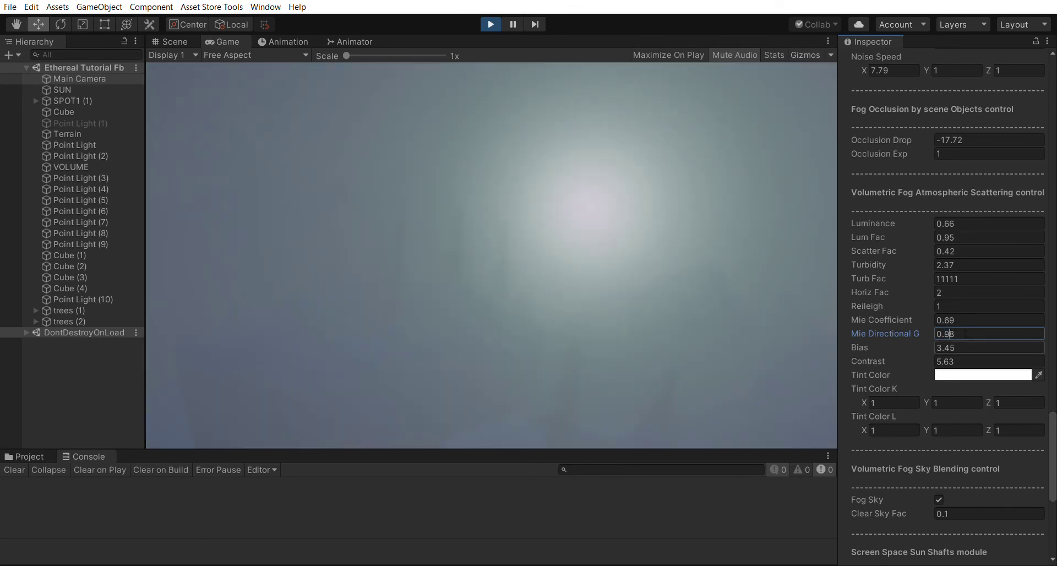
pyautogui.write('9')
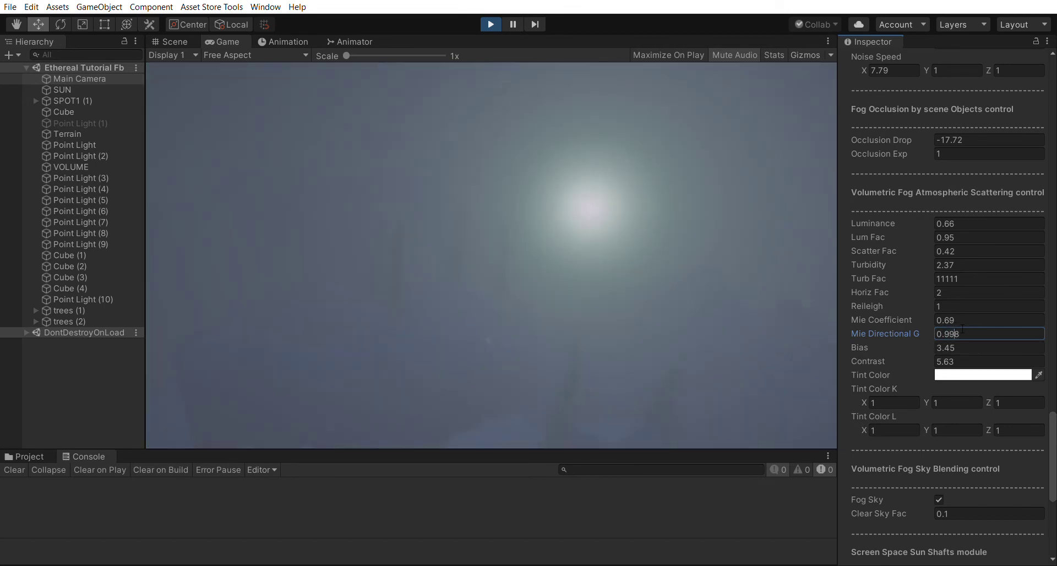
# Try a Luminance of 0.72 and a Scatter Fac of 3.19, restoring them to 0.66 and 0.42.
pyautogui.click(935, 220)
pyautogui.write('0.72')
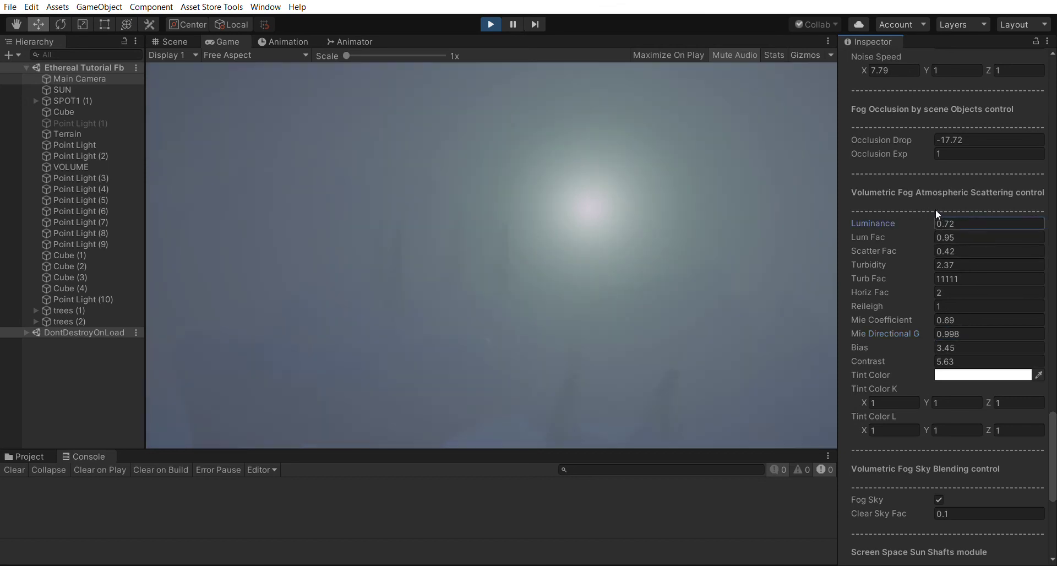
pyautogui.moveTo(935, 210); pyautogui.dragTo(934, 223)
pyautogui.click(939, 238)
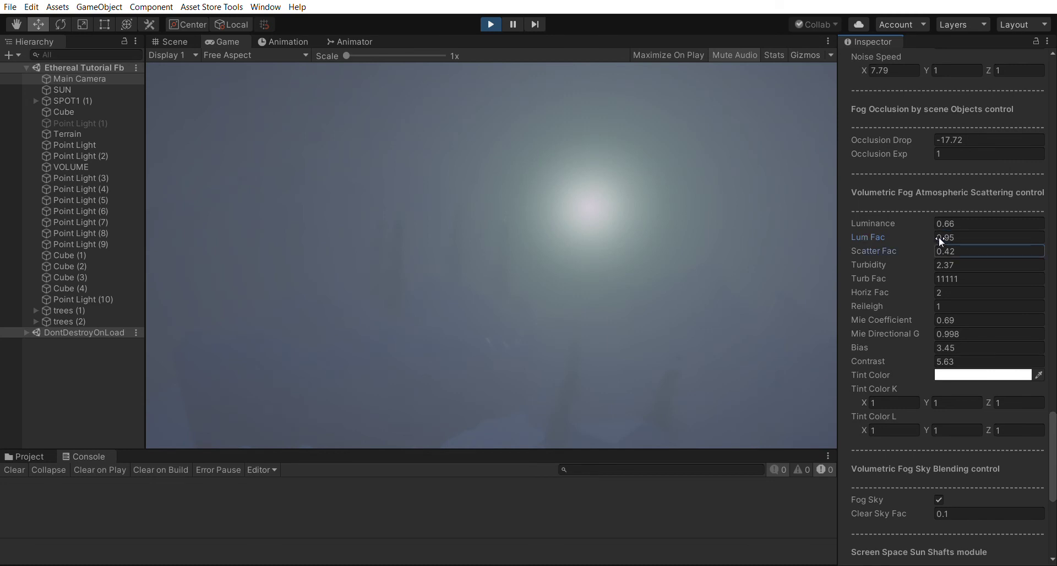
pyautogui.write('2.82')
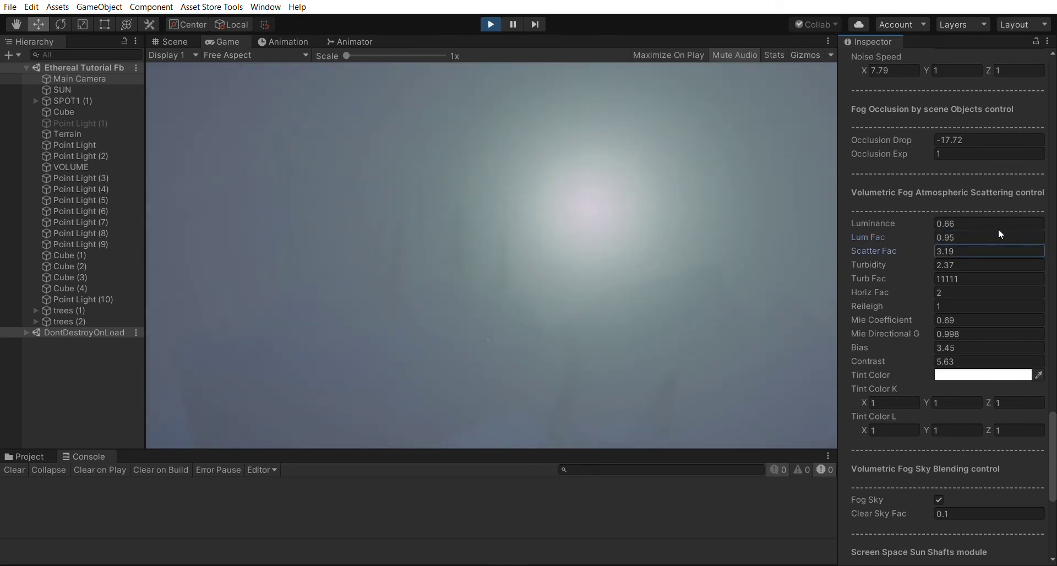
pyautogui.moveTo(998, 229); pyautogui.dragTo(957, 254)
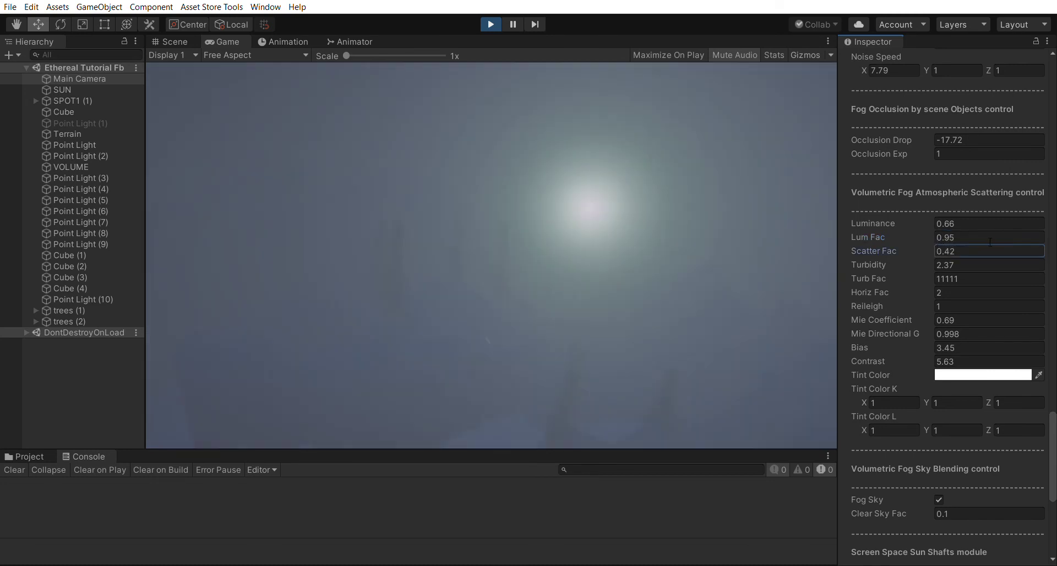
# Set Turb Fac to 1 and raise the scattering Bias to about 4.09.
pyautogui.click(953, 277)
pyautogui.write('1')
pyautogui.moveTo(931, 315)
pyautogui.mouseDown()
pyautogui.moveTo(936, 306)
pyautogui.moveTo(934, 336)
pyautogui.moveTo(952, 329)
pyautogui.moveTo(939, 329)
pyautogui.mouseUp()
pyautogui.press('BackSpace')
pyautogui.press('BackSpace')
pyautogui.press('BackSpace')
pyautogui.press('BackSpace')
pyautogui.write('4.12')
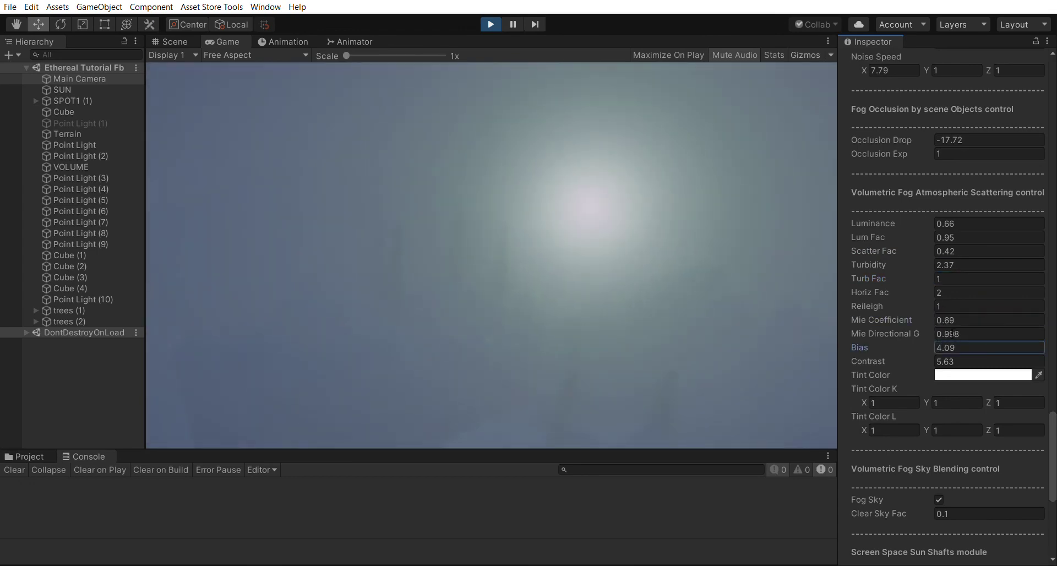
# Change the Fog Color in the volumetric height fog parameters to a darker teal blue.
pyautogui.scroll(3, 948, 321)
pyautogui.moveTo(936, 252); pyautogui.dragTo(975, 226)
pyautogui.scroll(3, 966, 249)
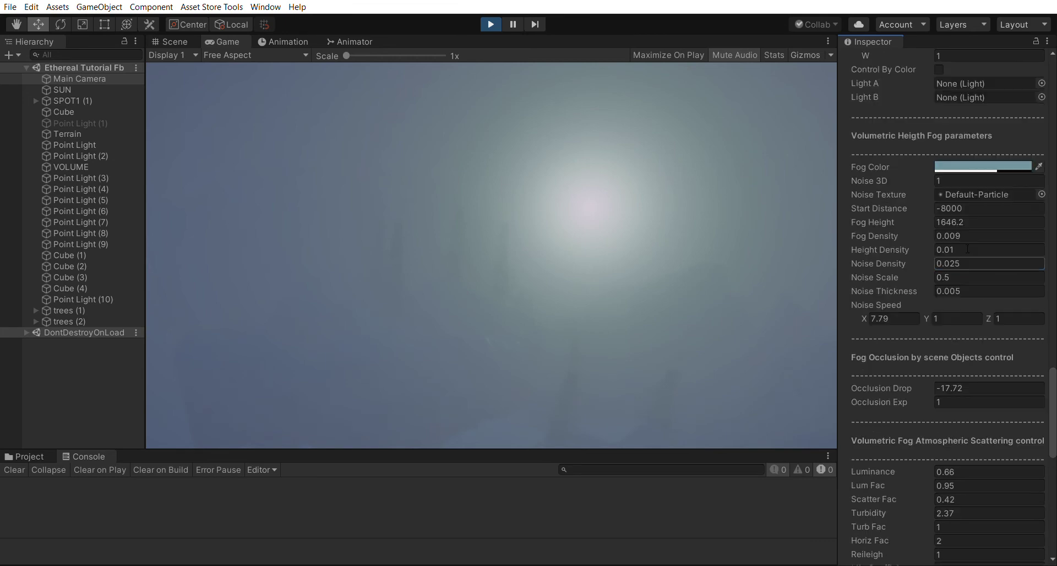
pyautogui.click(966, 166)
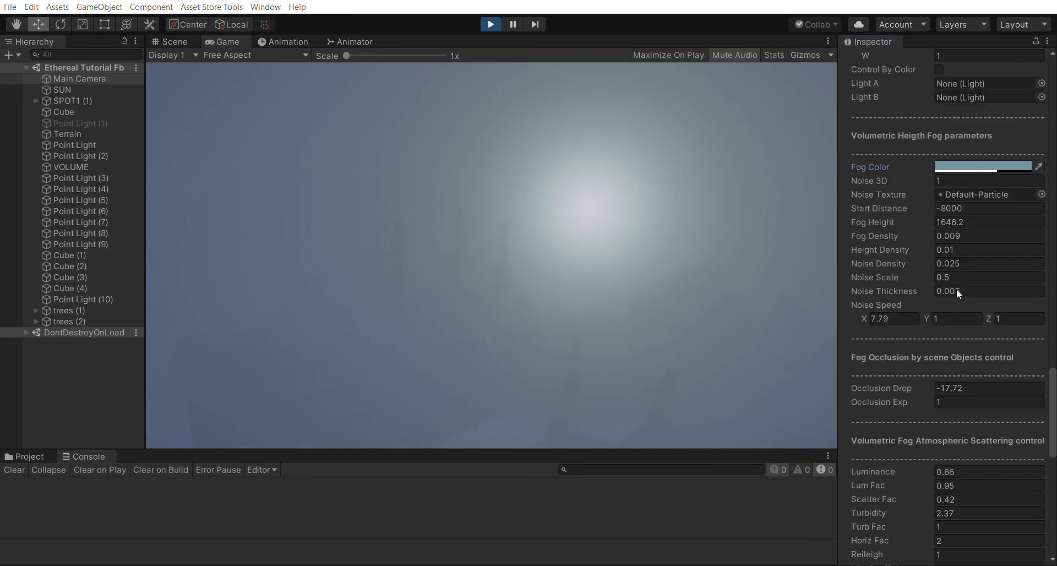
pyautogui.moveTo(956, 289); pyautogui.dragTo(952, 292)
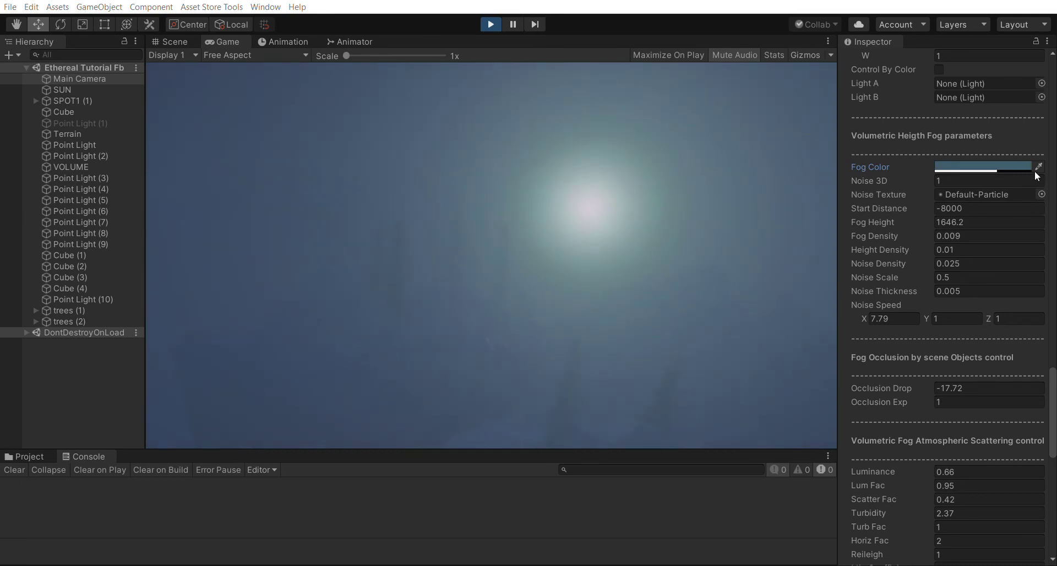
# Try a Noise Scale of 11 in the volumetric height fog parameters and restore it to 0.5.
pyautogui.click(946, 272)
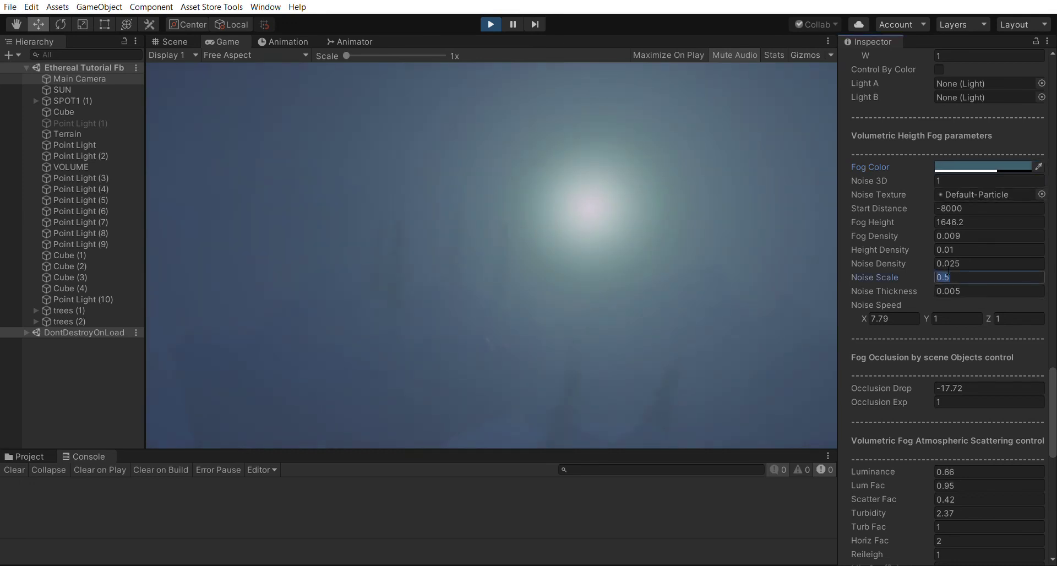
pyautogui.write('11')
pyautogui.press('BackSpace')
pyautogui.press('BackSpace')
pyautogui.write('0.5')
pyautogui.hotkey('ctrl', 'z')
# Set the height fog's Noise Density to 0.015 and try a Fog Density of 0.001, undoing the Fog Density change.
pyautogui.moveTo(949, 264); pyautogui.dragTo(967, 229)
pyautogui.write('1')
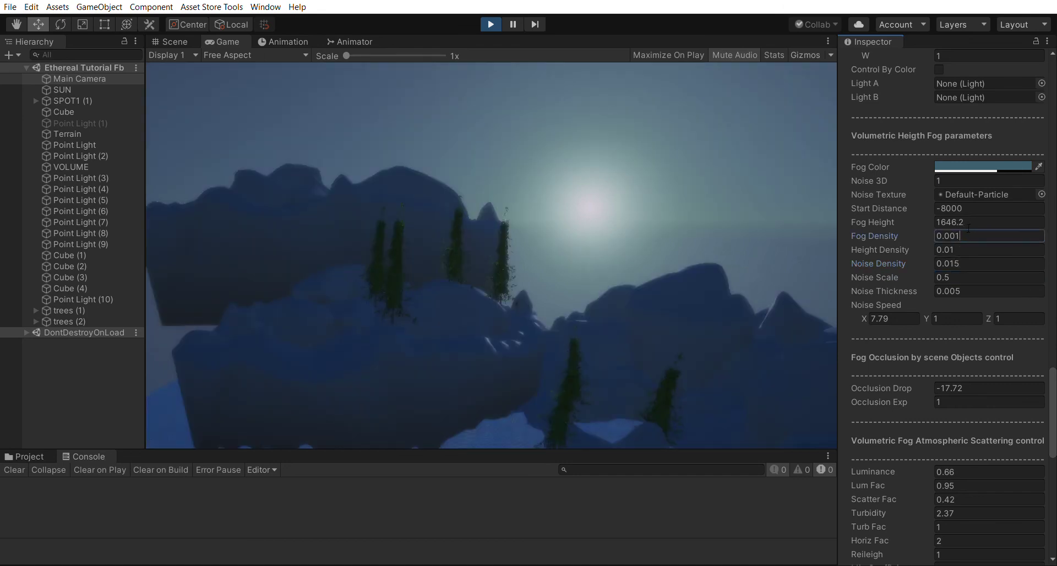
pyautogui.hotkey('ctrl', 'z')
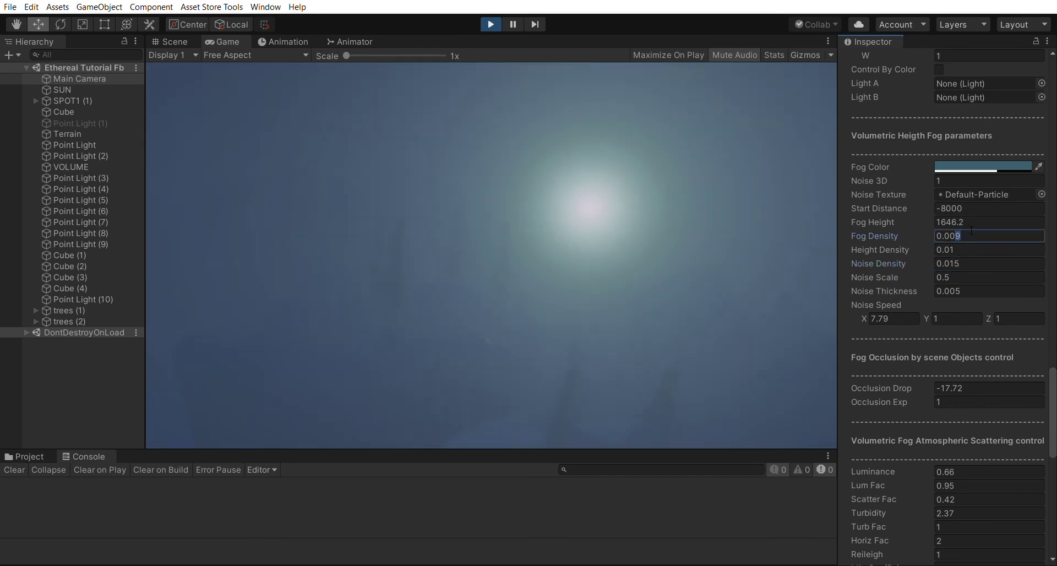
# Lower Fog Density to 0.006, trying 0.007 on the way, and change the Fog Color to a light grey.
pyautogui.moveTo(955, 236); pyautogui.dragTo(958, 223)
pyautogui.write('7')
pyautogui.write('6')
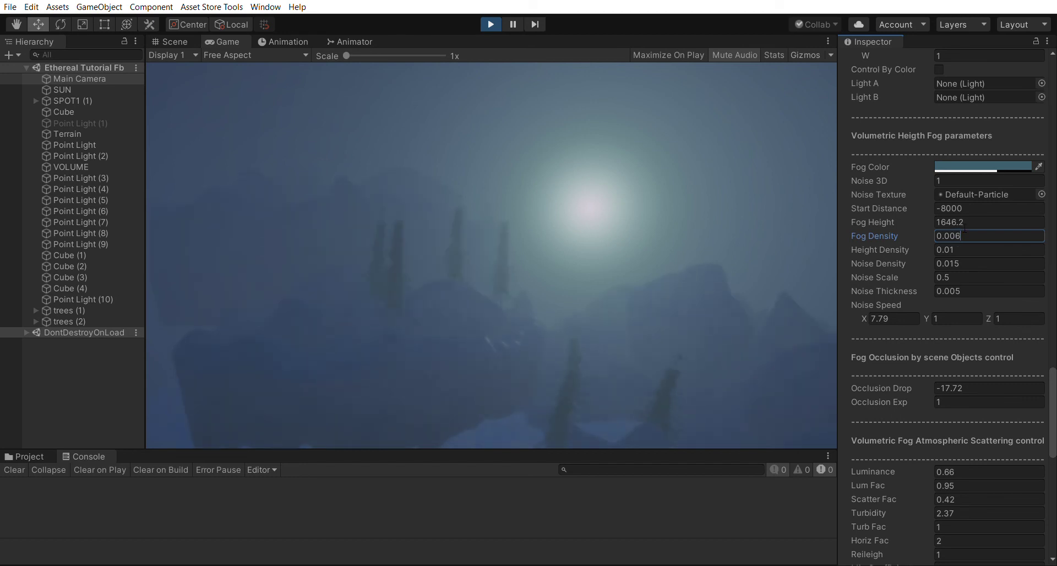
pyautogui.click(688, 223)
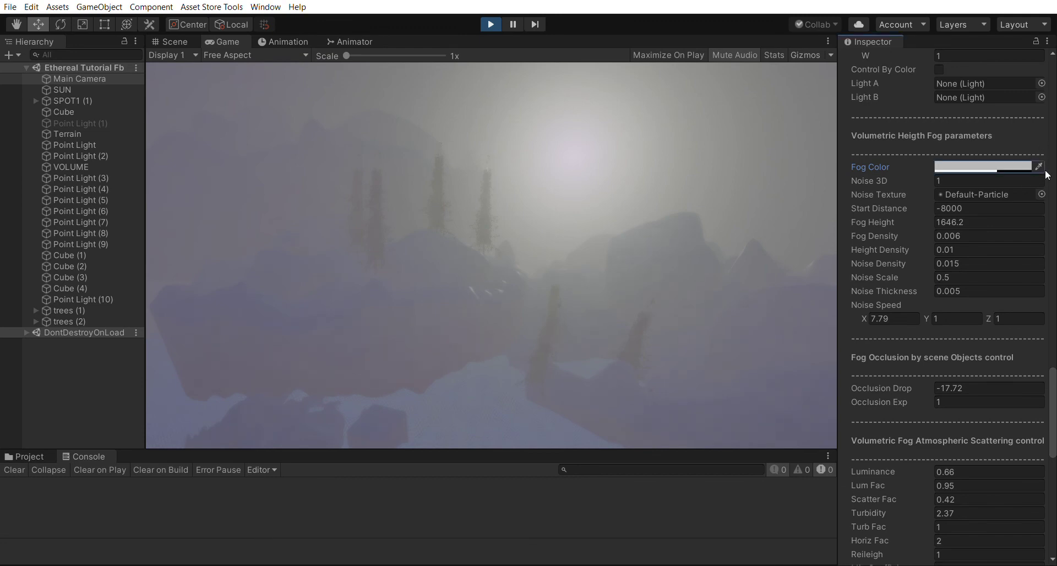
# Rotate the SUN light to 1.3 on X and -160.9 on Y.
pyautogui.click(57, 90)
pyautogui.moveTo(935, 120); pyautogui.dragTo(921, 140)
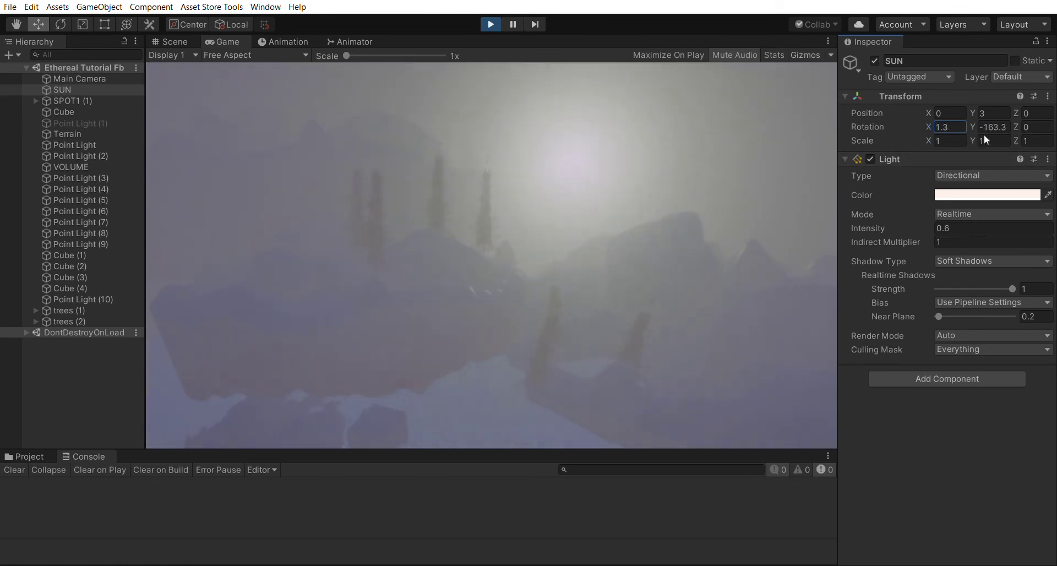
pyautogui.moveTo(979, 114); pyautogui.dragTo(997, 144)
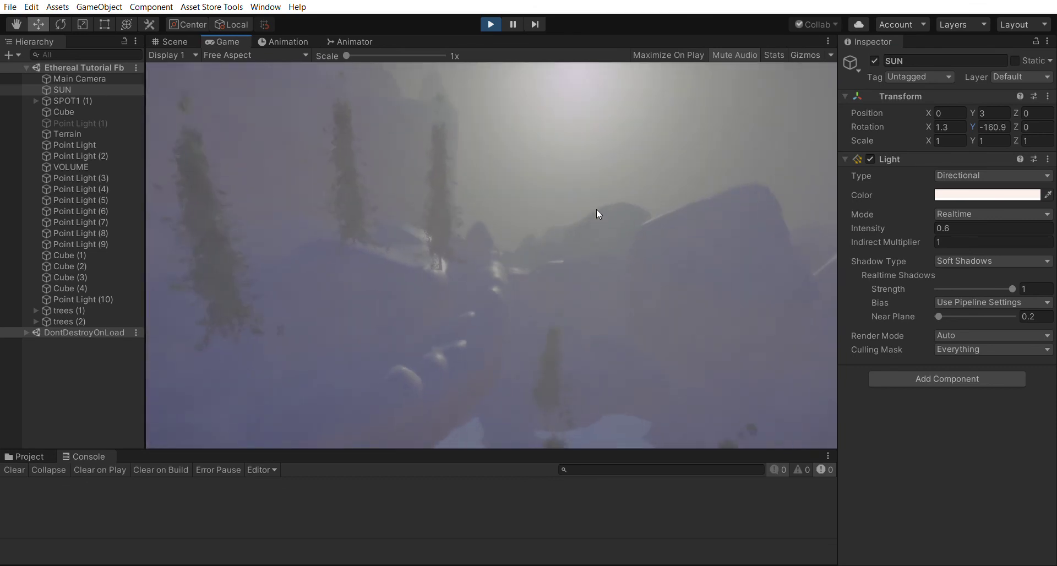
# Show the Main Camera's sky blending and sun shafts settings and fly the camera forward through the foggy scene.
pyautogui.click(62, 80)
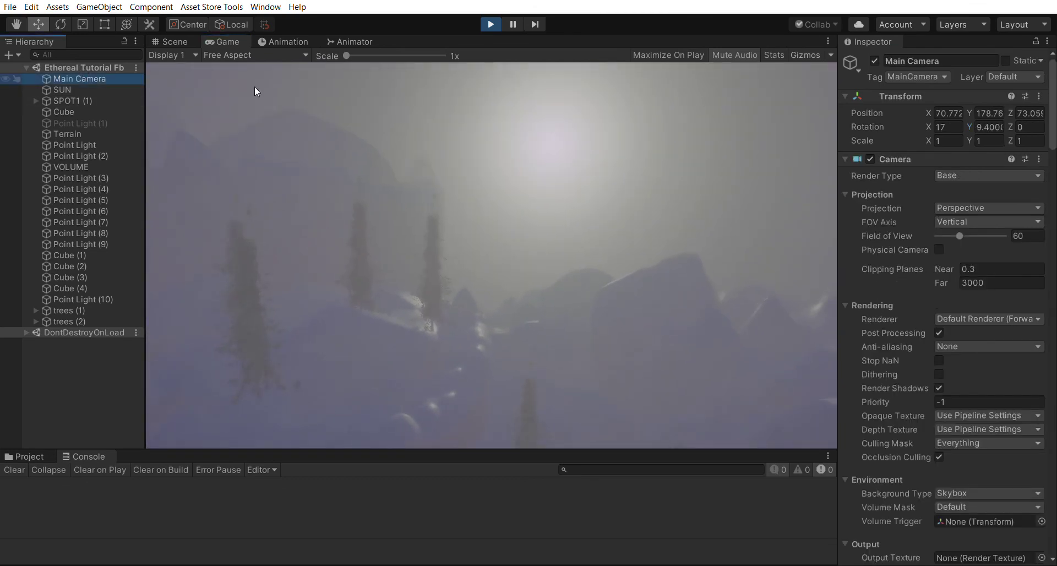
pyautogui.moveTo(1051, 121); pyautogui.dragTo(1051, 503)
pyautogui.moveTo(545, 224)
pyautogui.mouseDown(button='right')
pyautogui.moveTo(531, 228)
pyautogui.moveTo(557, 213)
pyautogui.moveTo(523, 213)
pyautogui.moveTo(534, 217)
pyautogui.mouseUp(button='right')
pyautogui.press('w')
pyautogui.press('w')
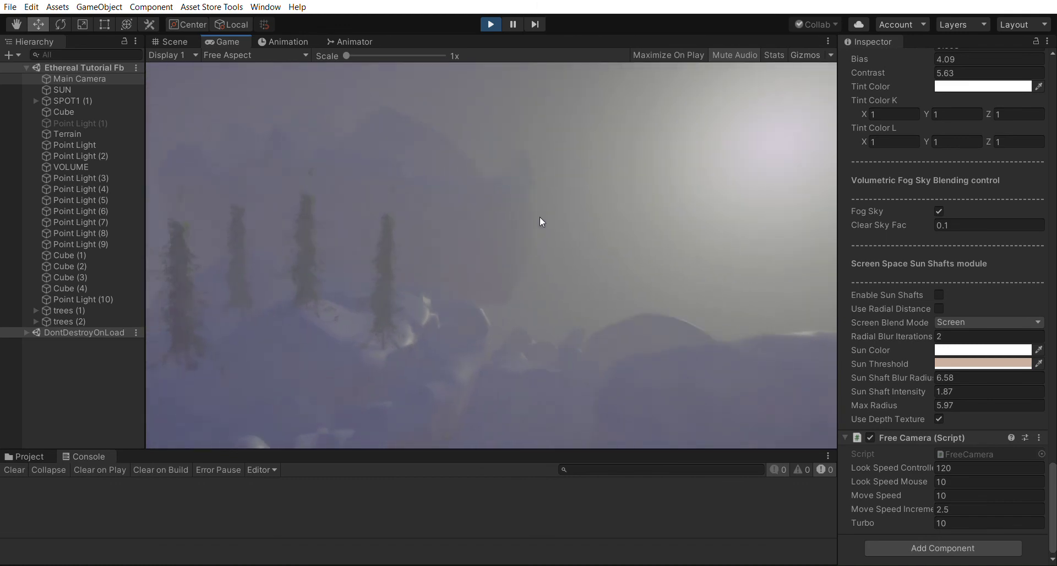